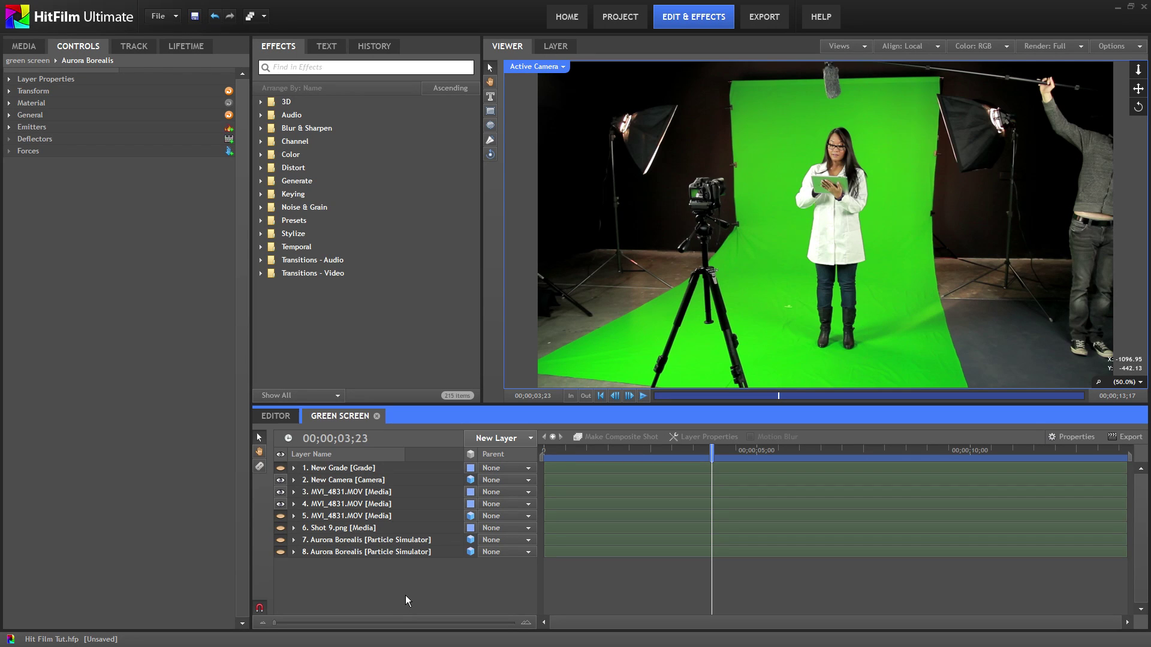
Hide layer 3 and show Shot 9.png, clip layer 5, both Aurora Borealis layers and New Grade
left_click(281, 492)
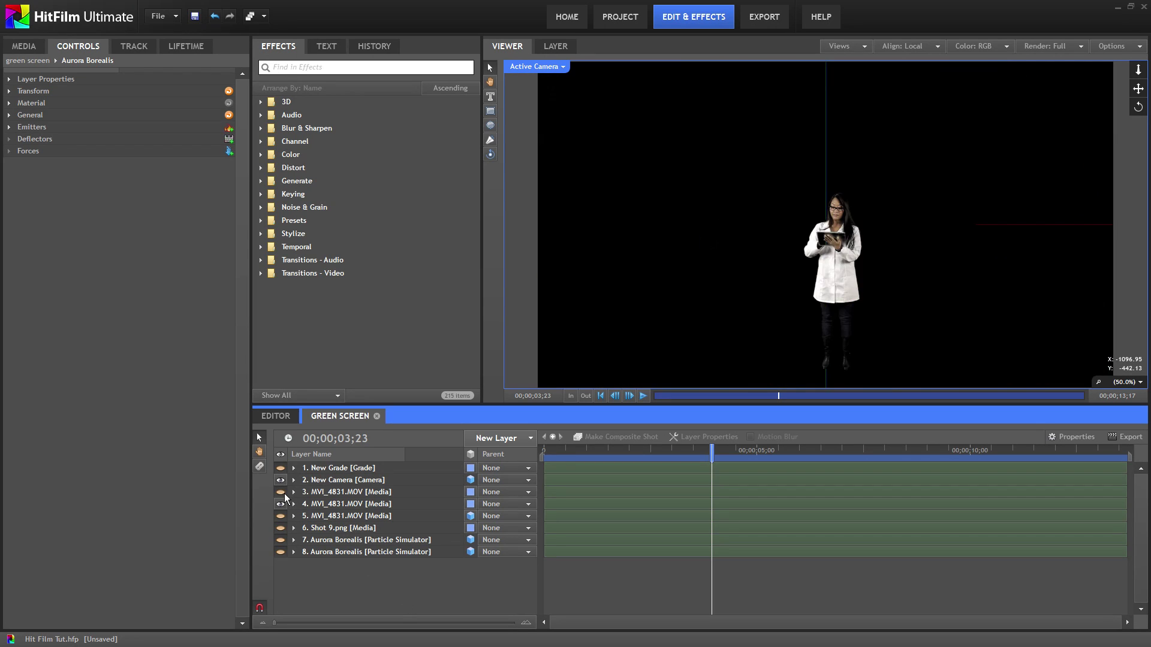
left_click(280, 528)
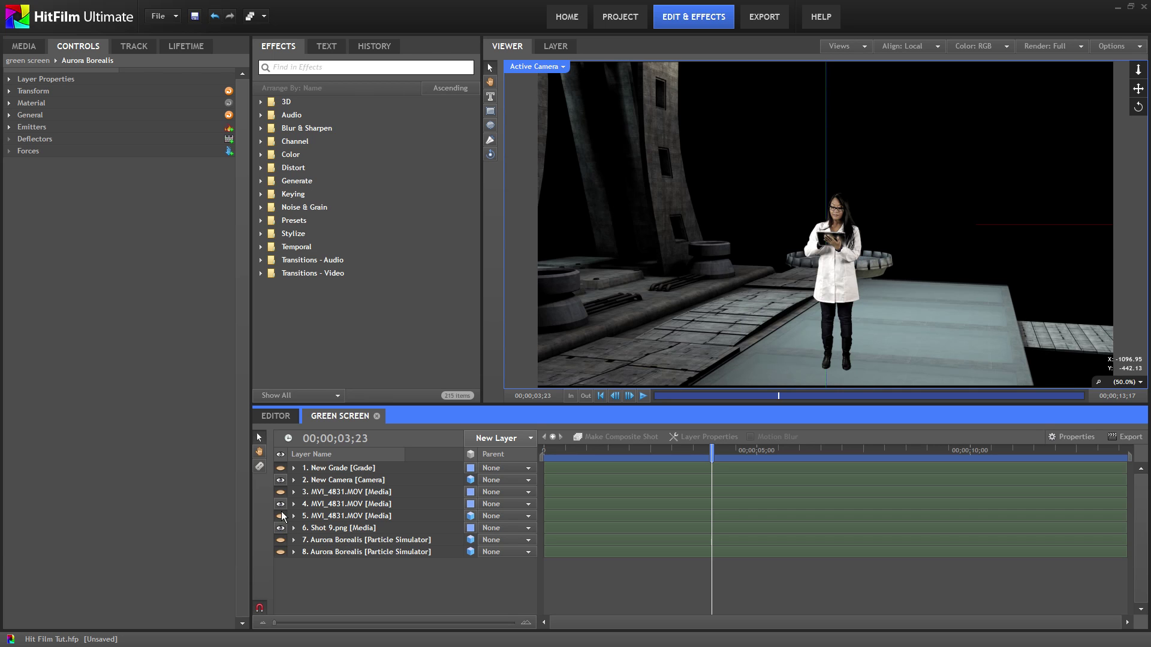
left_click(280, 515)
left_click(280, 540)
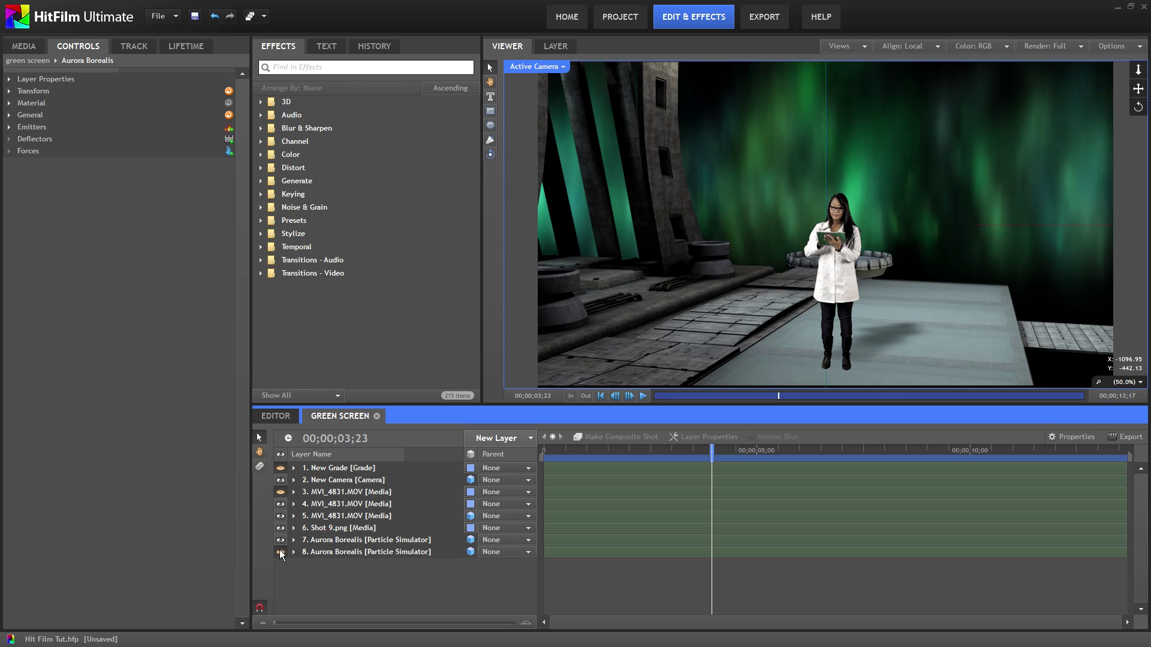
left_click(280, 552)
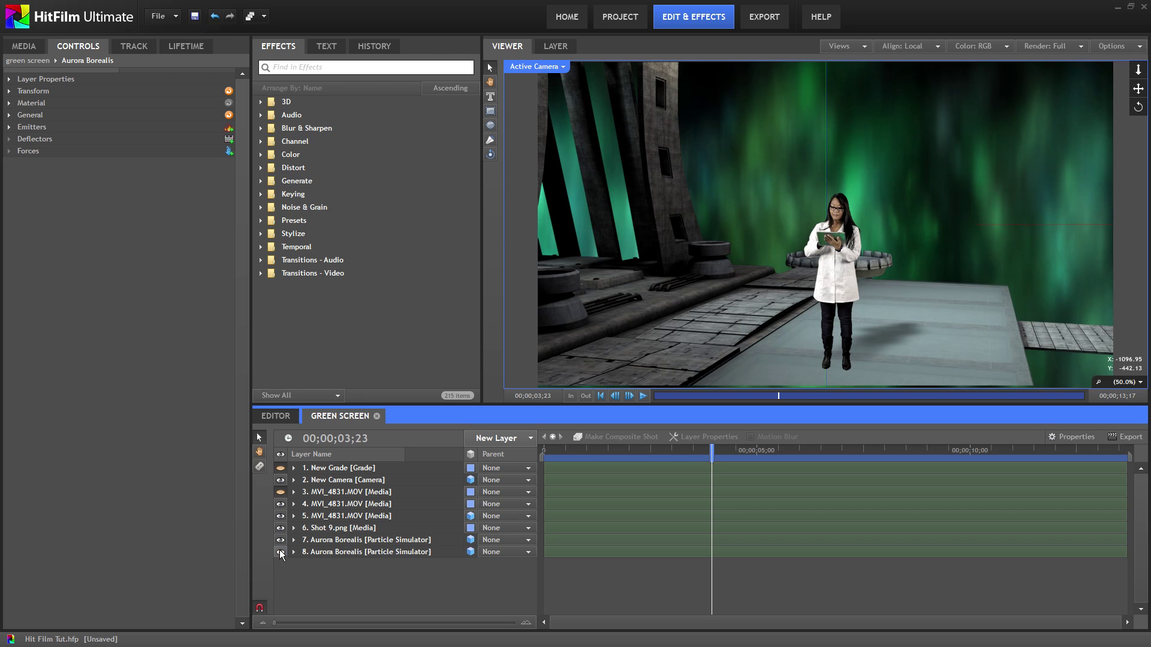
left_click(281, 468)
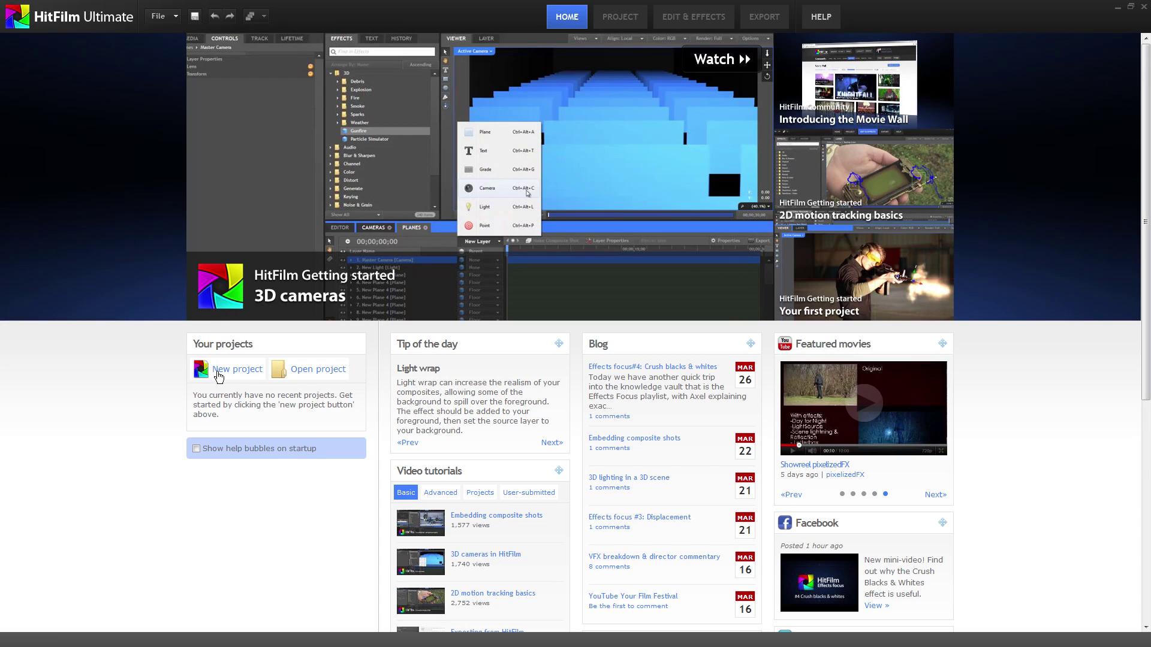
Create a new project from the 1080p 23.976 template and begin editing
left_click(223, 373)
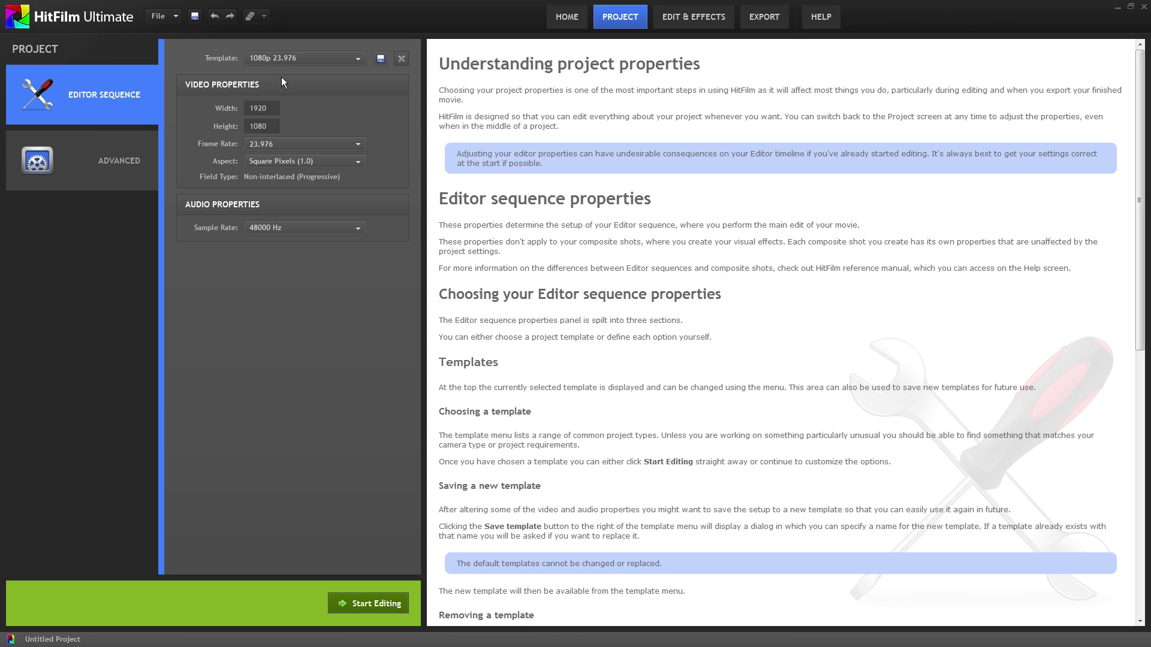
left_click(286, 60)
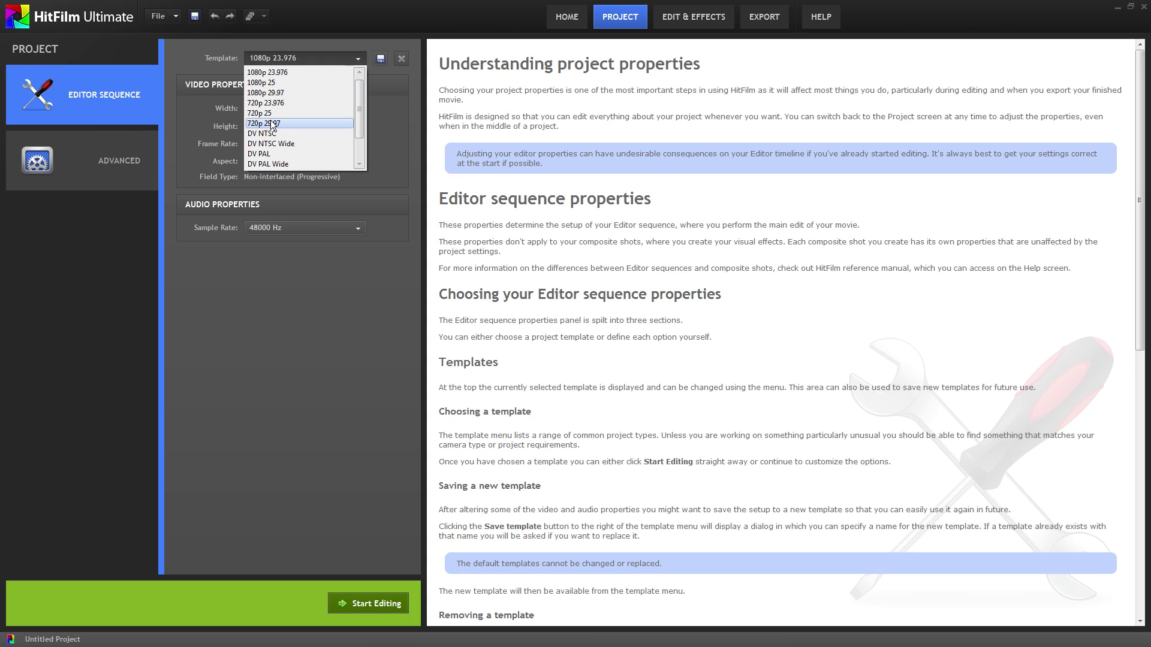
left_click(267, 73)
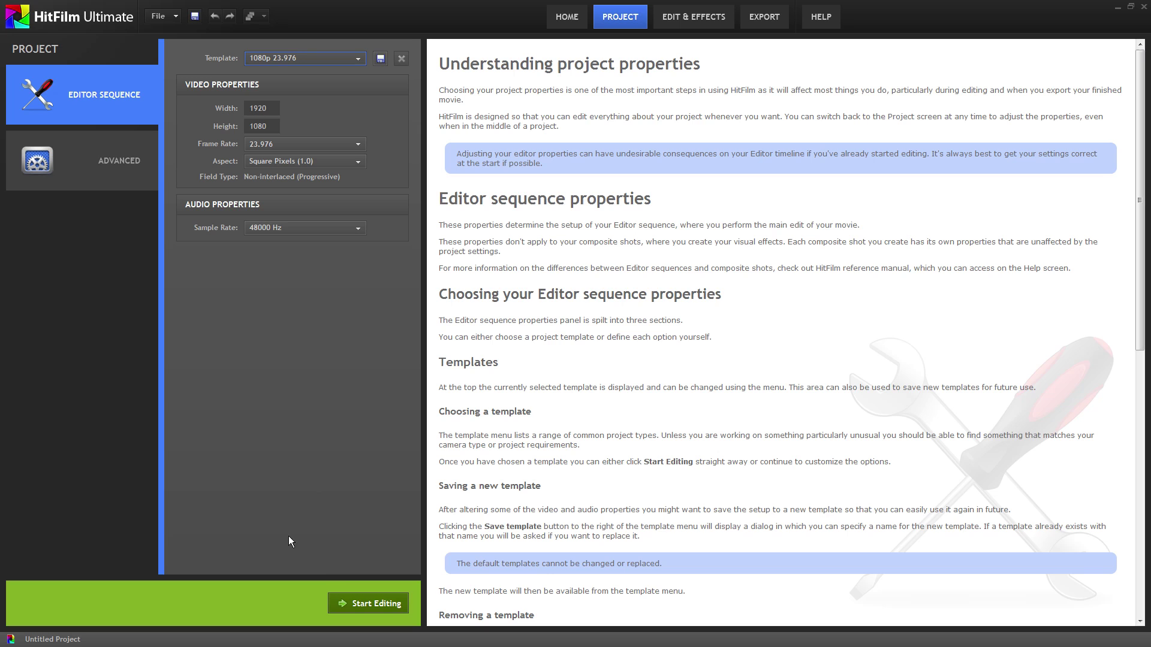
left_click(388, 606)
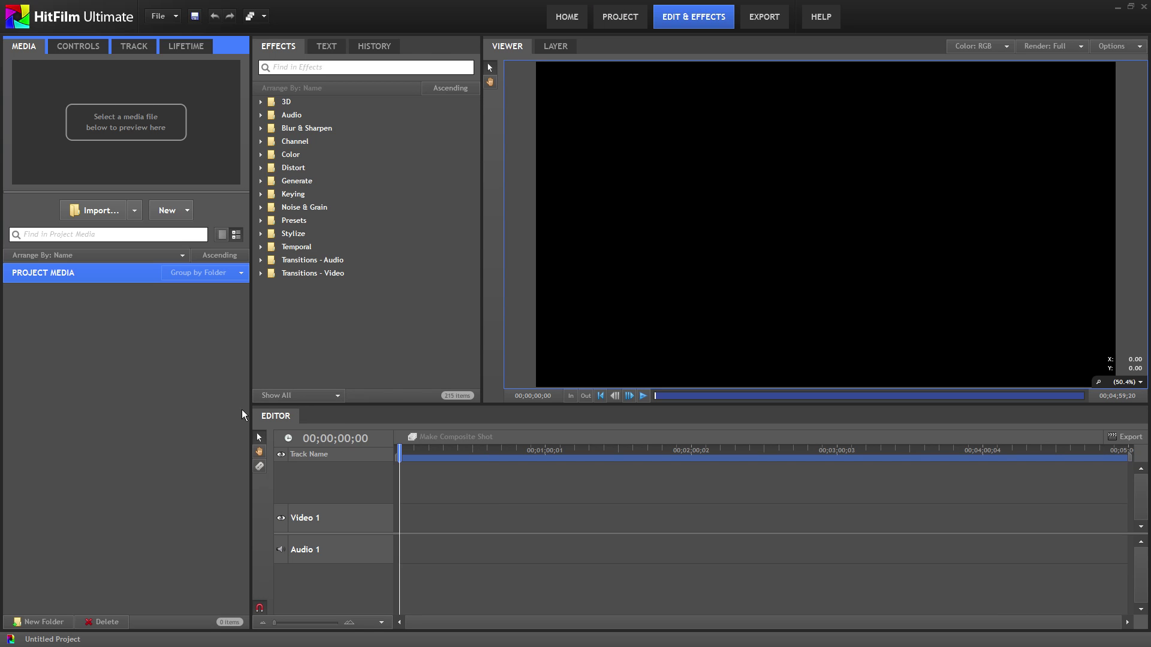
Import MVI_4831.MOV from the clips folder into the project media
left_click(92, 210)
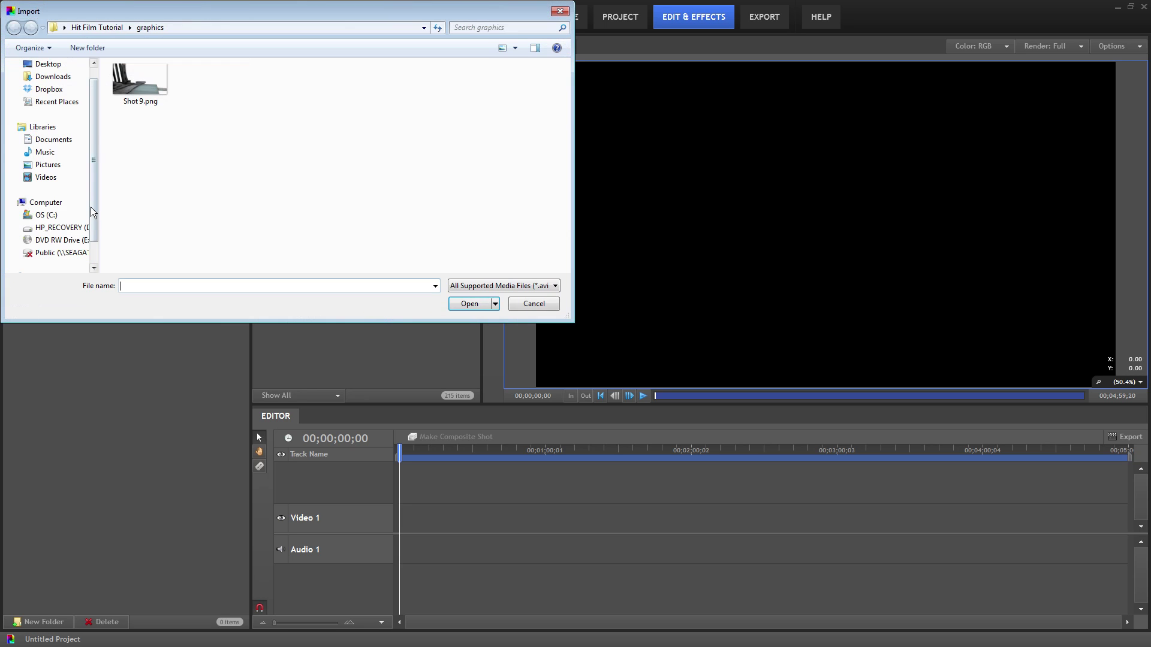
left_click(91, 28)
double_click(137, 124)
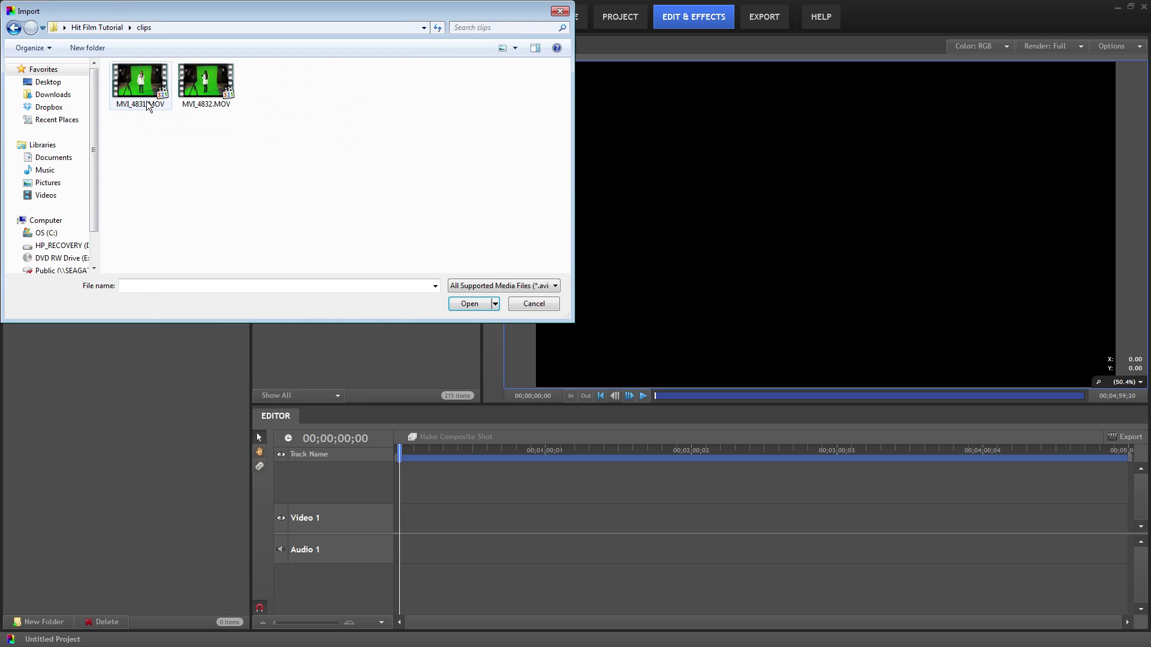
left_click(147, 106)
left_click(469, 304)
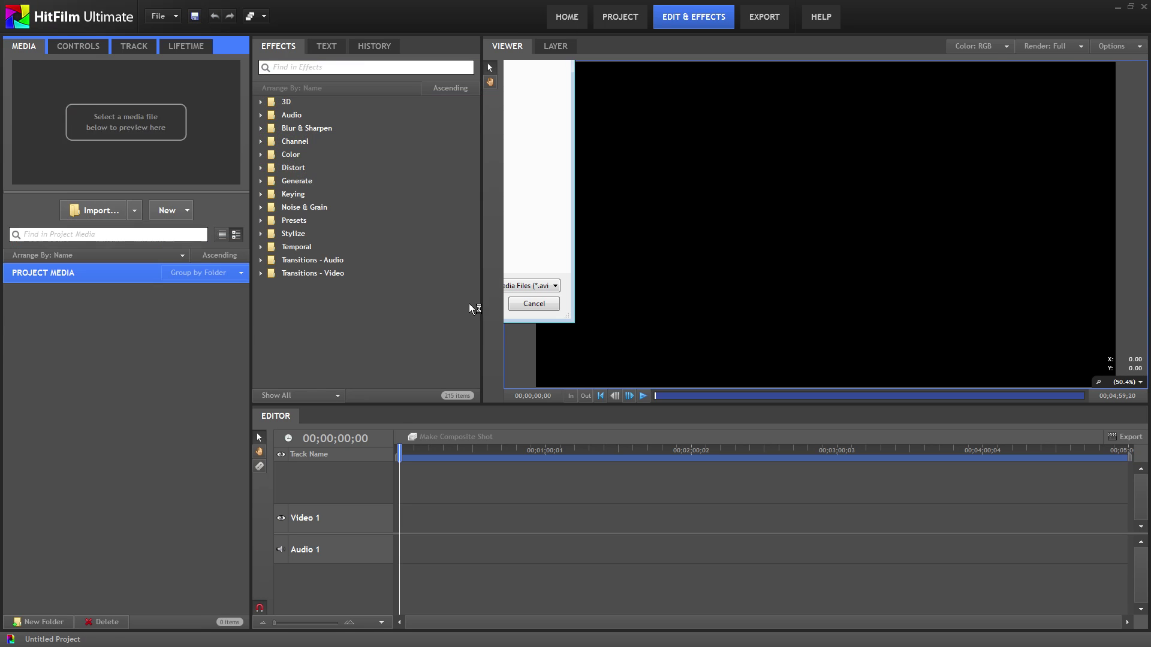
Import Shot 9.png from the graphics folder into the project media
left_click(89, 211)
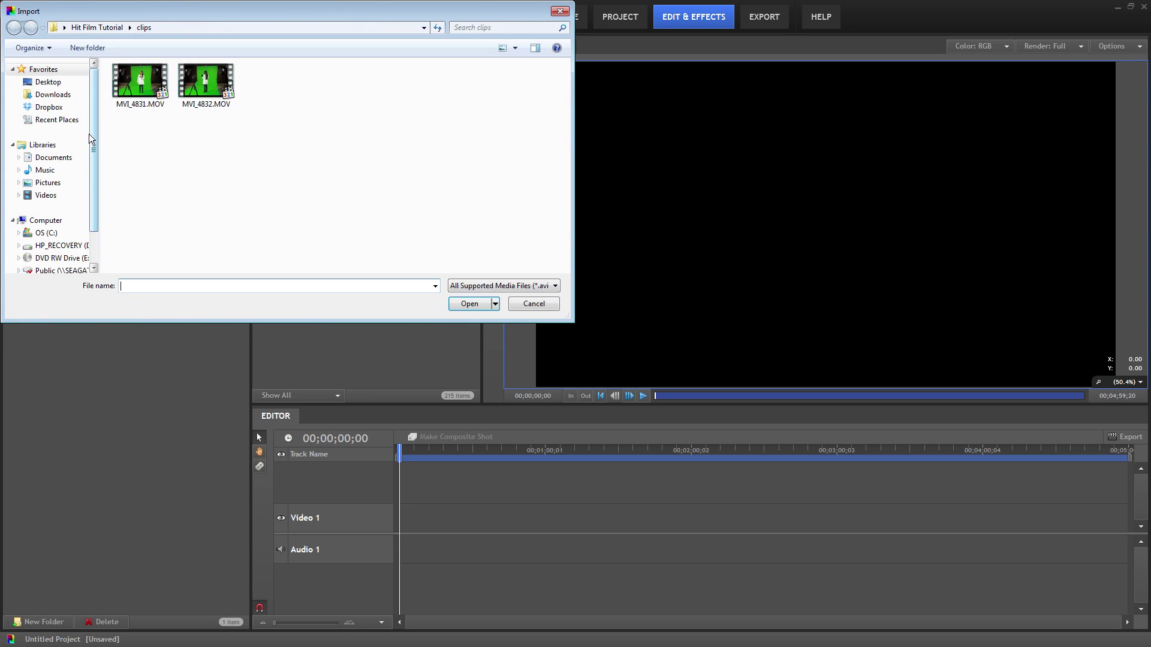
left_click(96, 27)
double_click(129, 143)
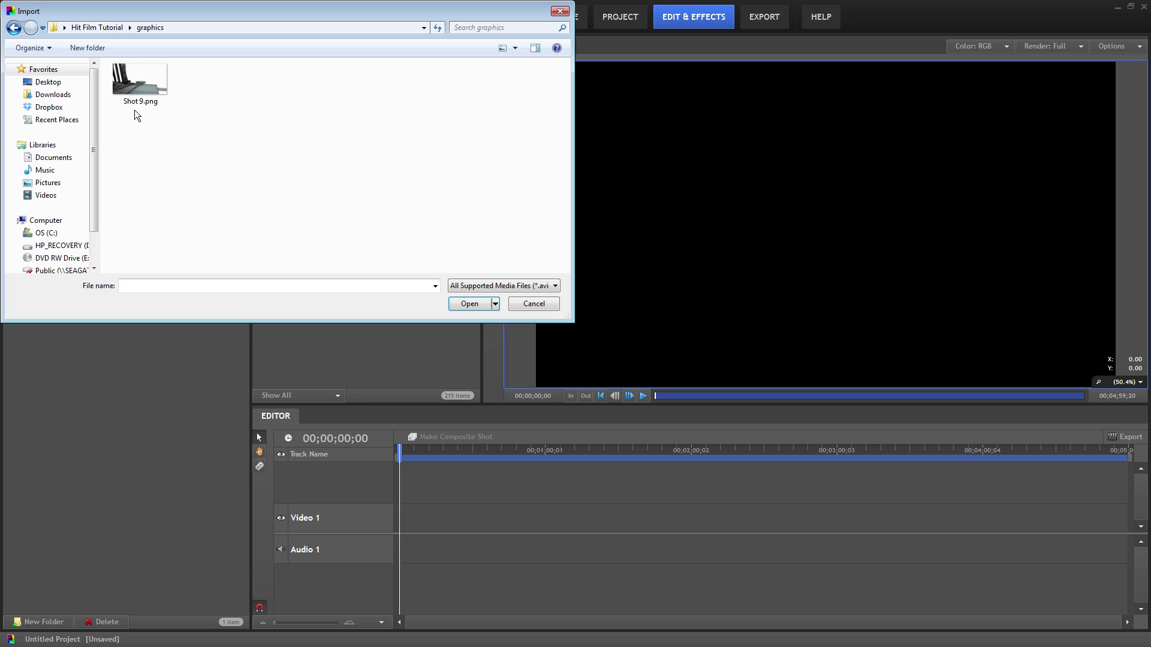
left_click(125, 78)
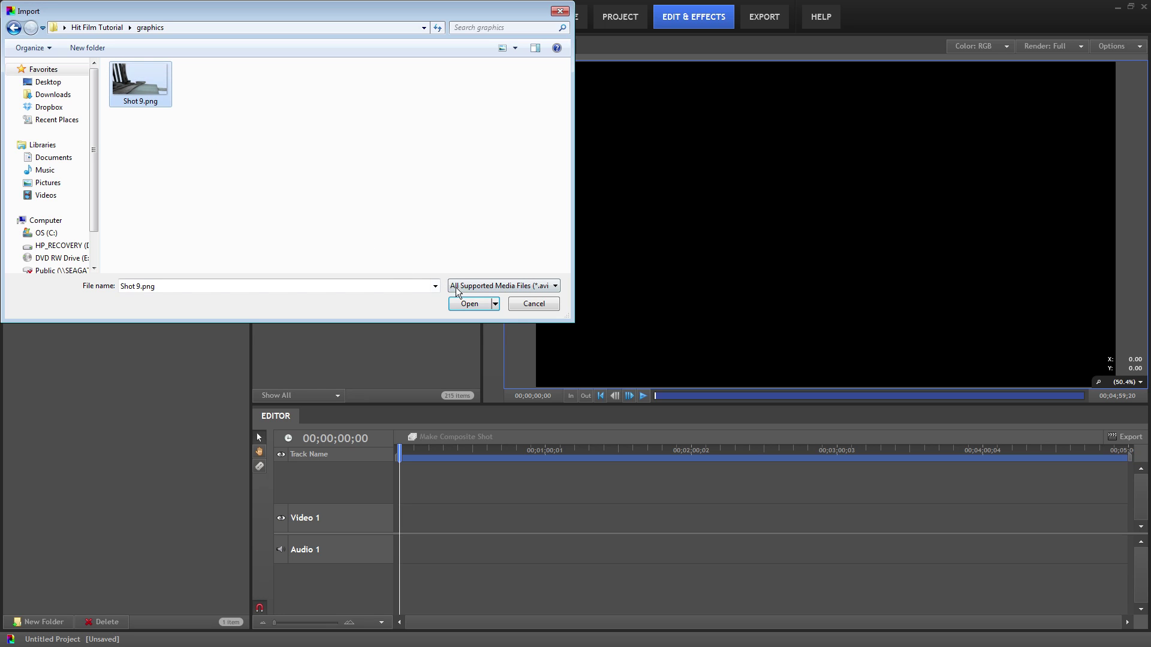
left_click(470, 304)
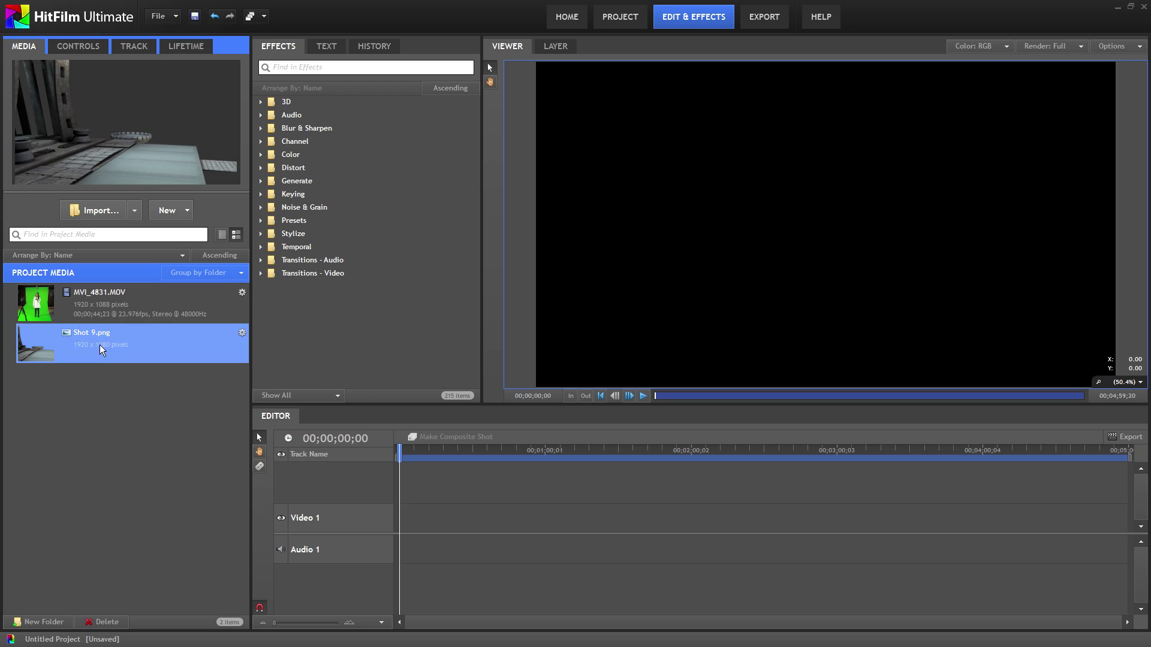
Set in and out points on MVI_4831.MOV and place the trimmed clip at the timeline start
left_click(99, 303)
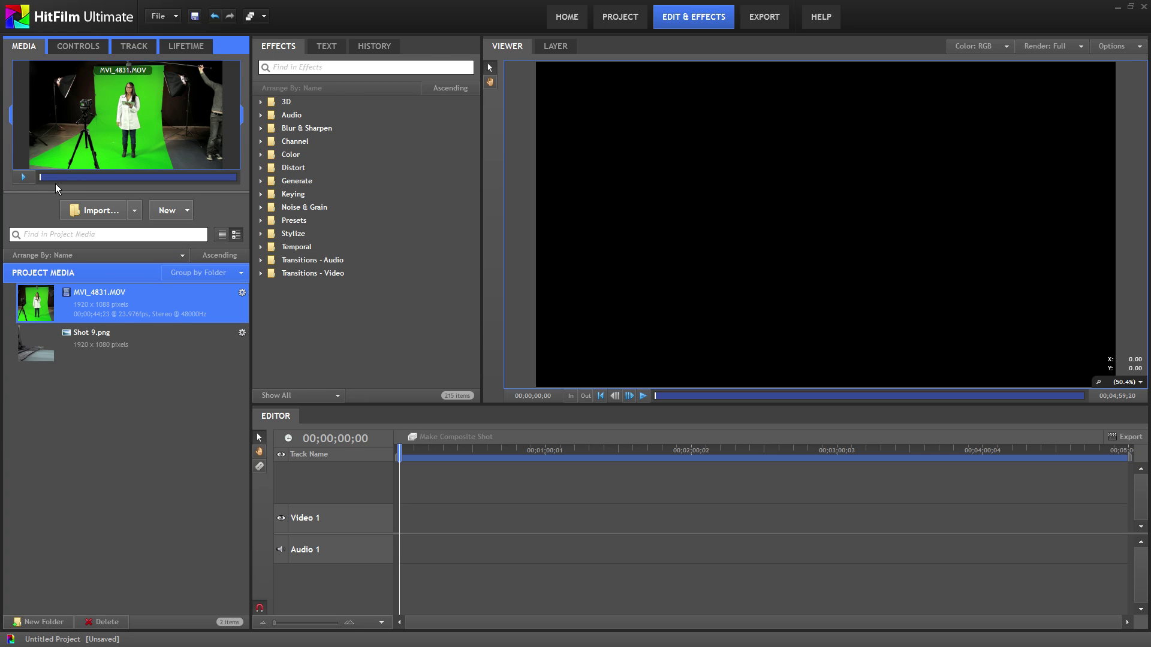
left_click(30, 177)
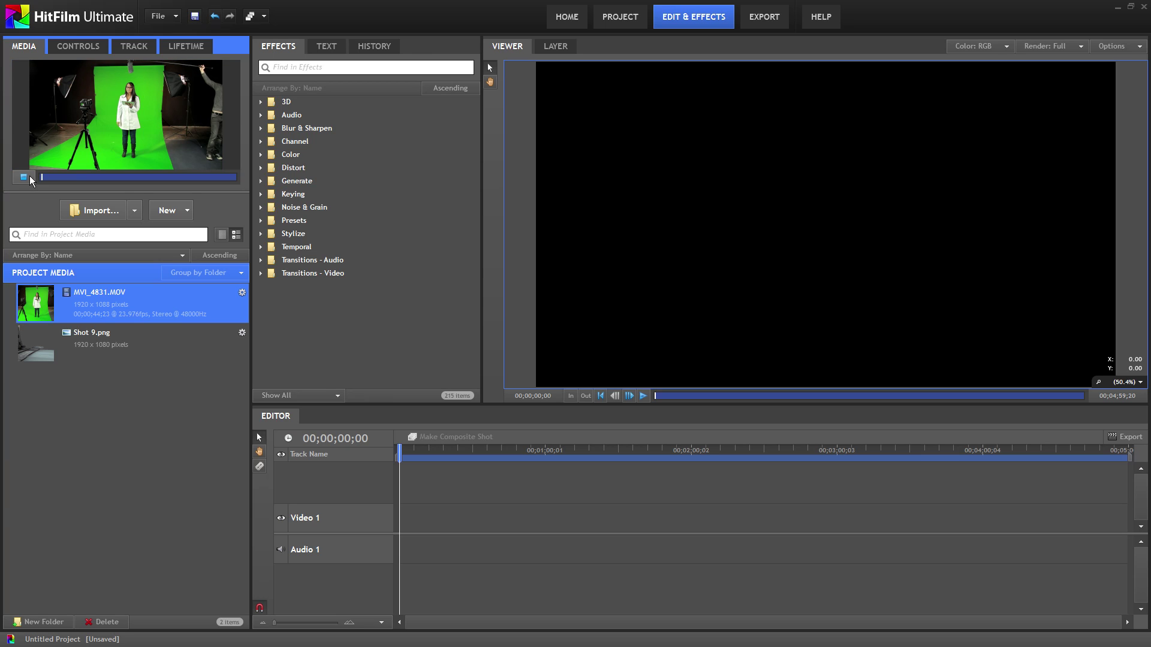
left_click(30, 175)
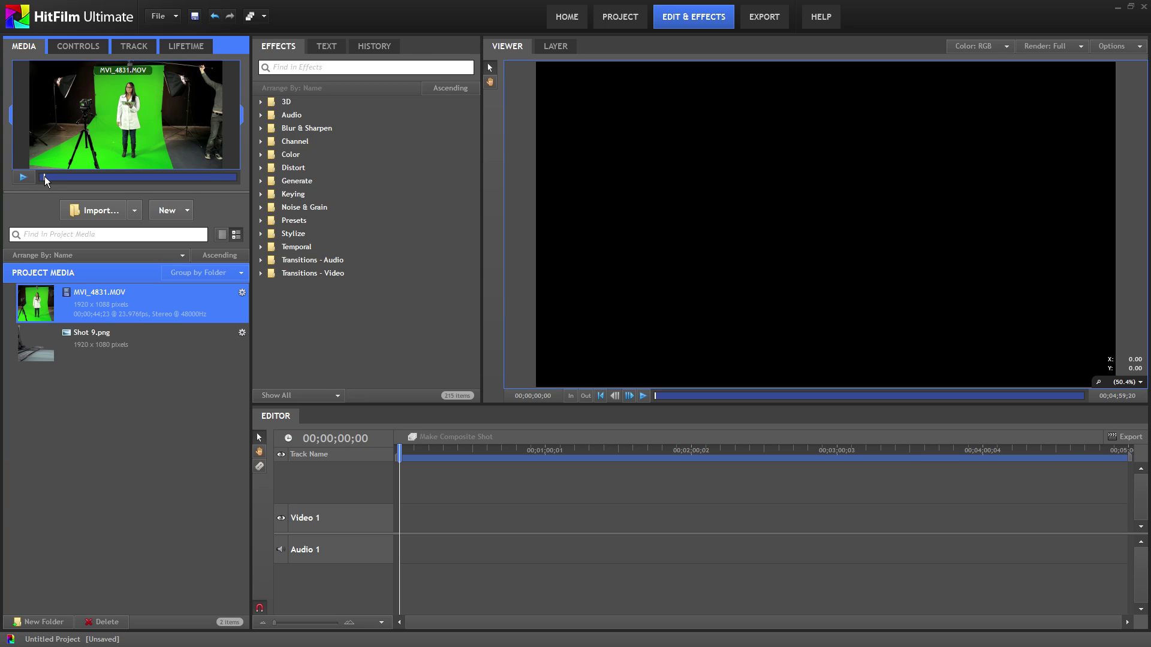
left_click_drag(44, 176, 121, 174)
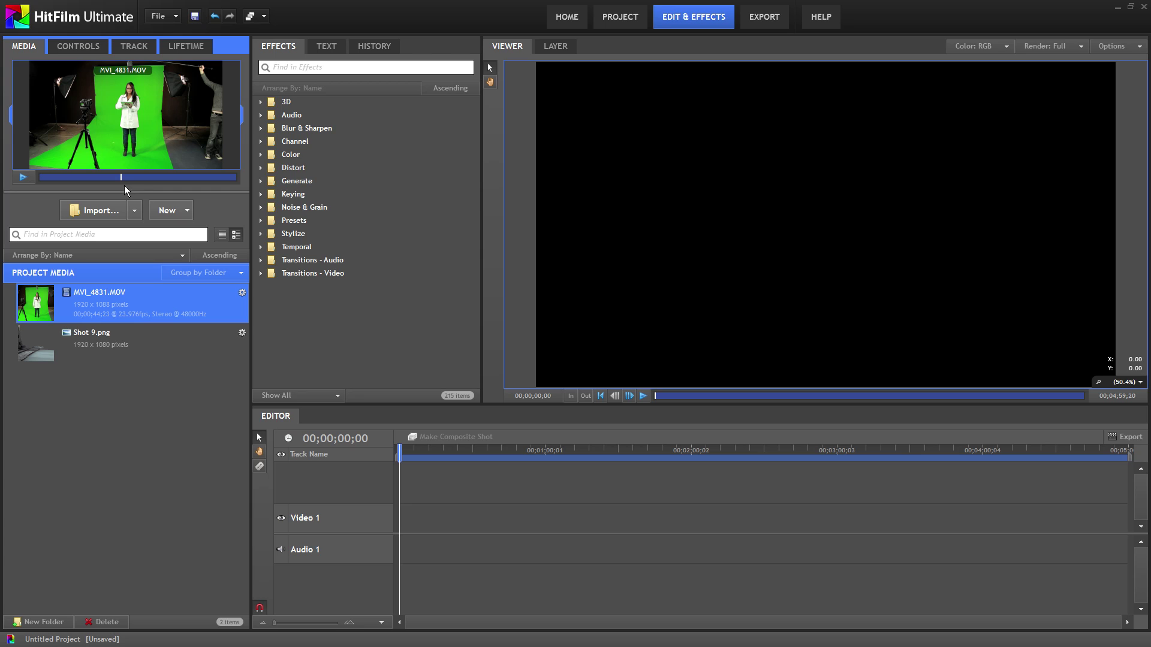
key("i")
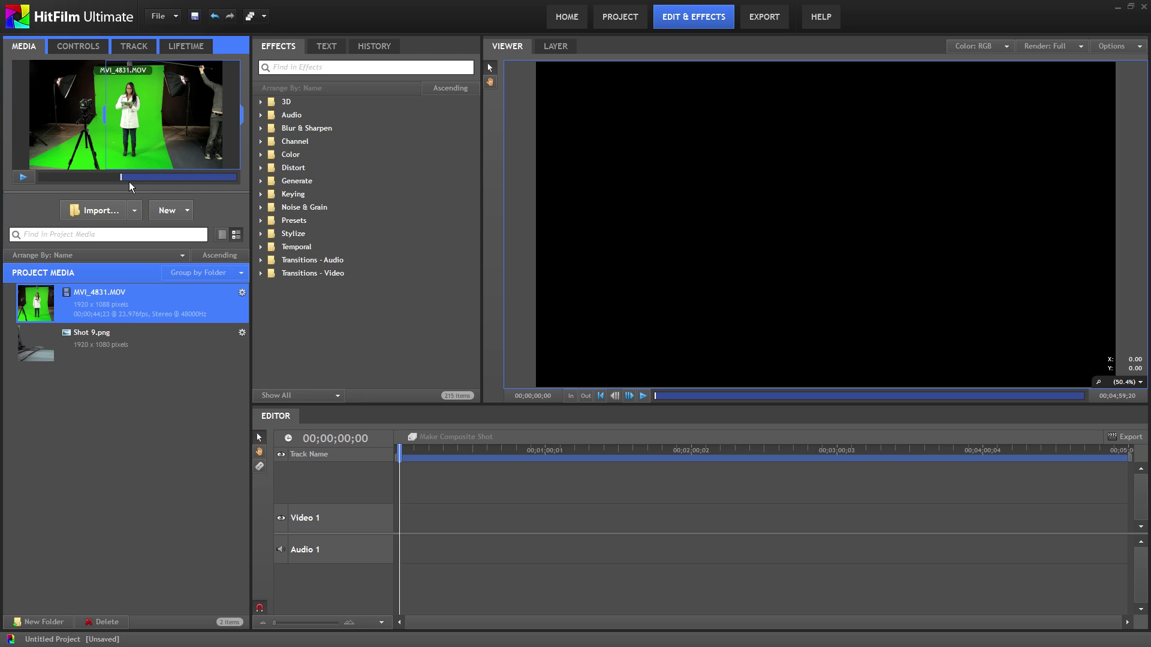
left_click_drag(123, 179, 181, 176)
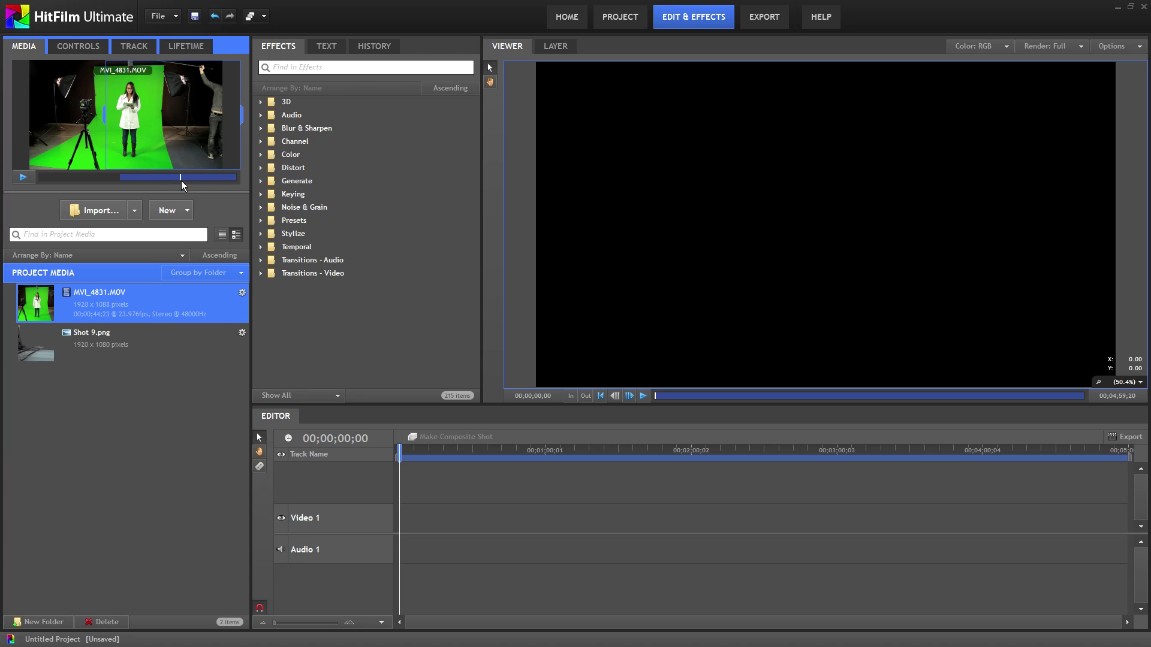
key("o")
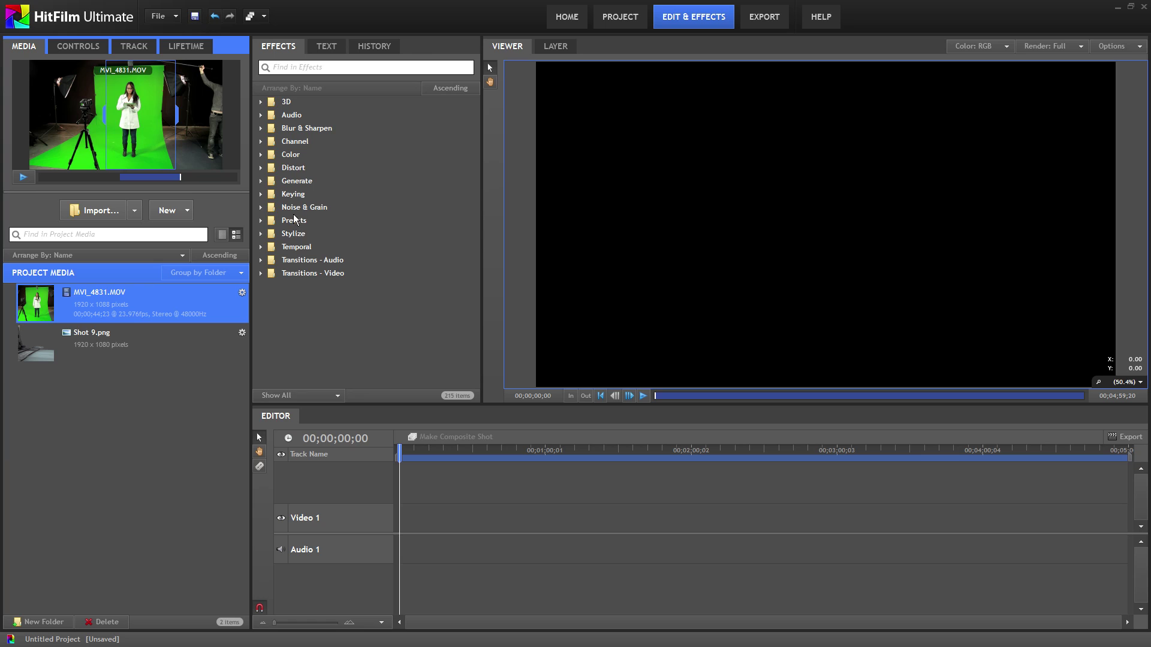
left_click_drag(143, 128, 404, 520)
Match the sequence settings to the clip and convert it into a composite shot named 'green screen'
left_click(551, 341)
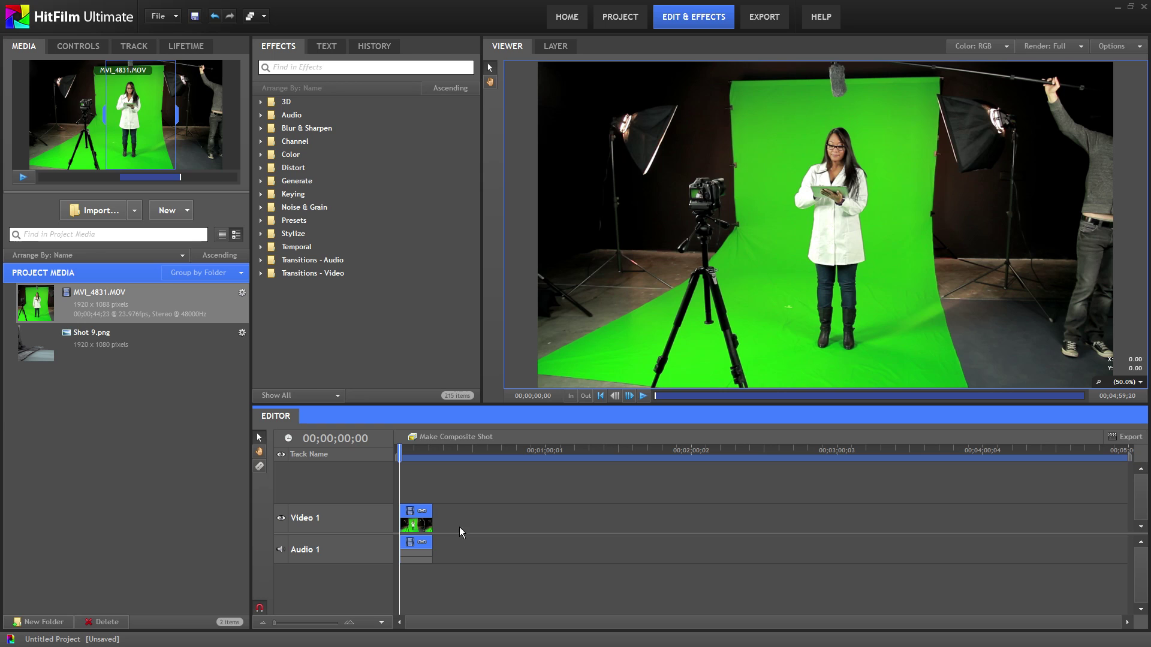
left_click(418, 527)
right_click(418, 526)
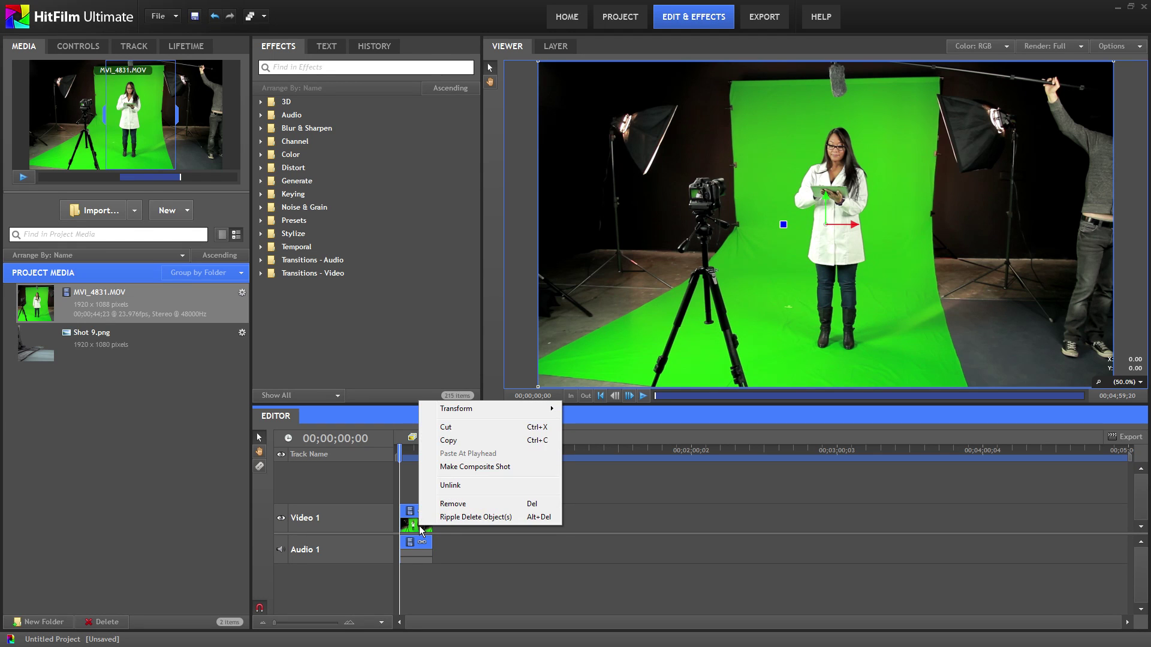
left_click(458, 467)
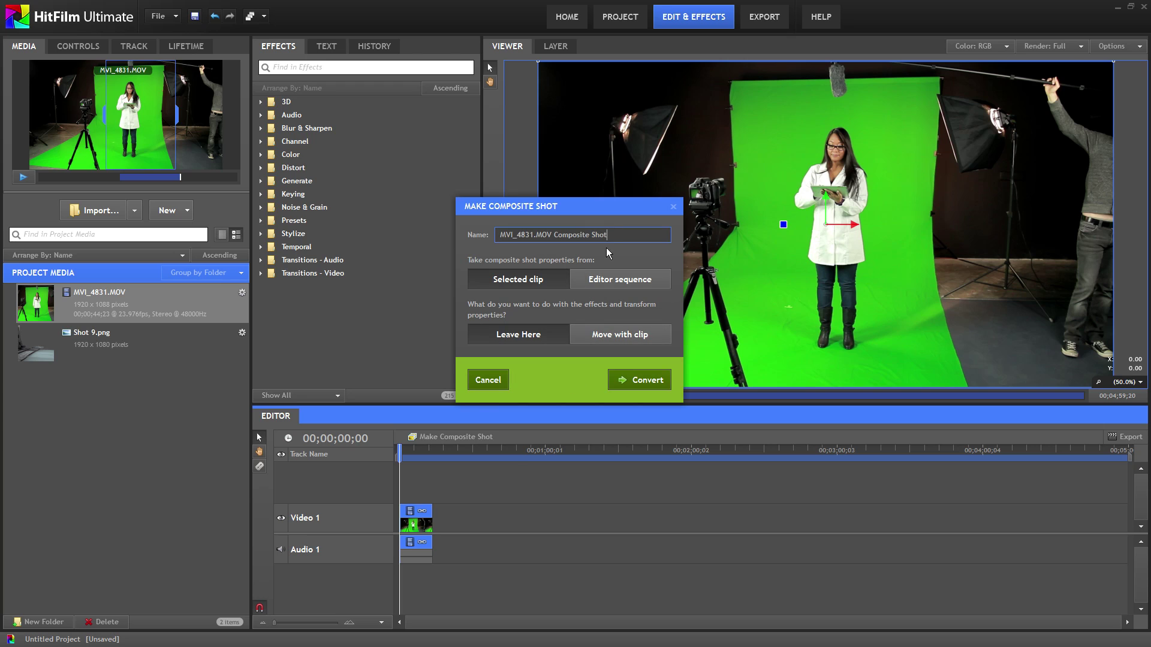
left_click_drag(606, 235, 361, 239)
type("green screen")
left_click(636, 374)
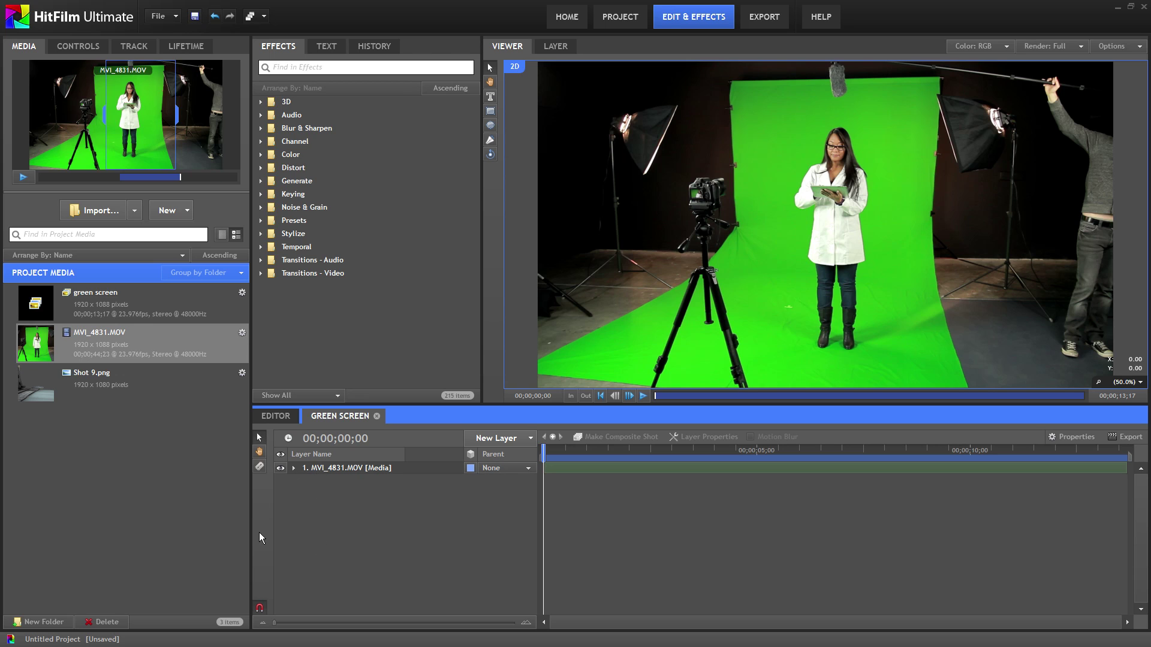
Add Shot 9.png as a layer beneath MVI_4831.MOV and select the footage layer
left_click_drag(42, 379, 347, 506)
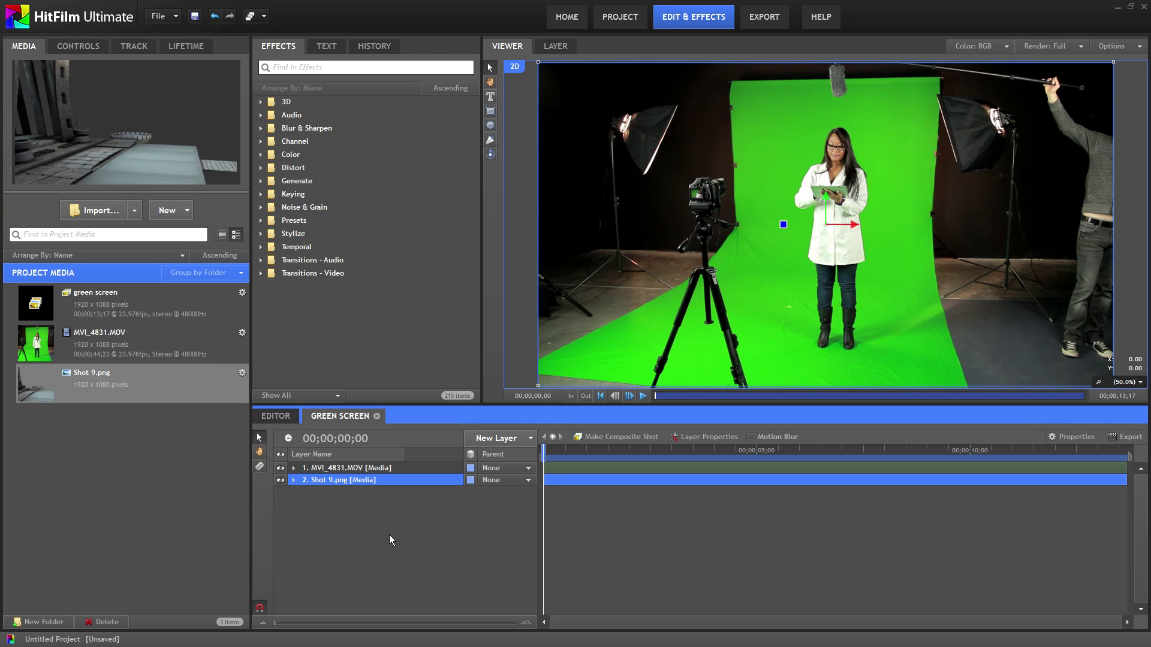
left_click(381, 469)
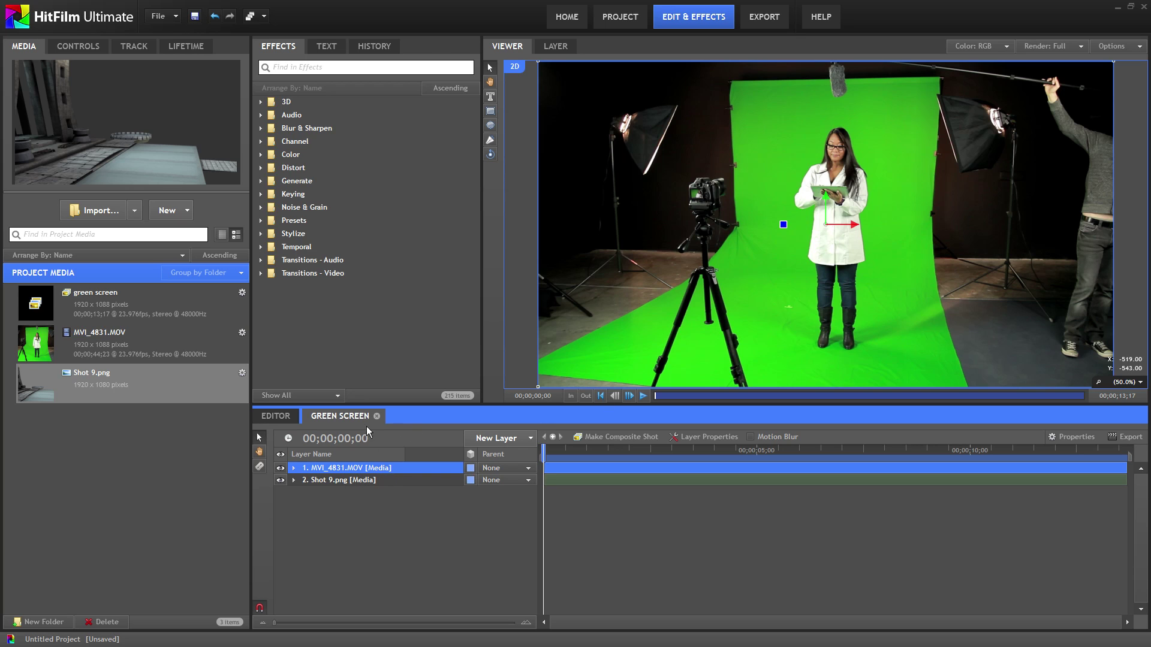
Apply the Presets > Tools Greenscreen Key Ultimate [Layer only] preset to the MVI_4831.MOV layer
left_click(261, 221)
left_click(272, 261)
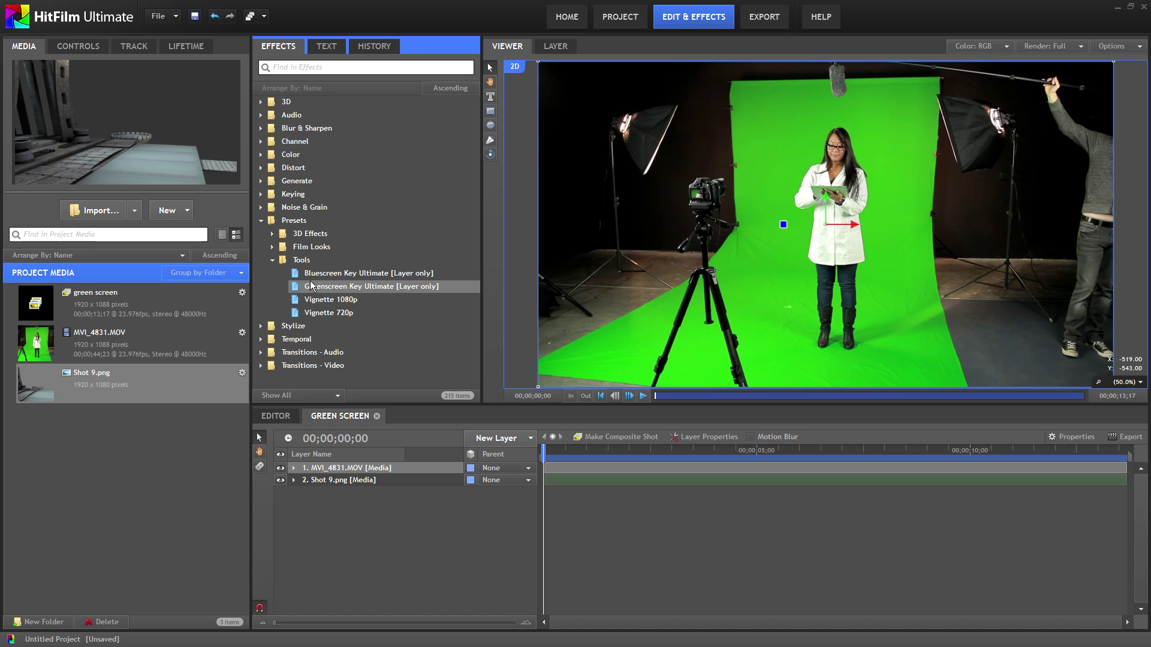
left_click_drag(302, 291, 338, 466)
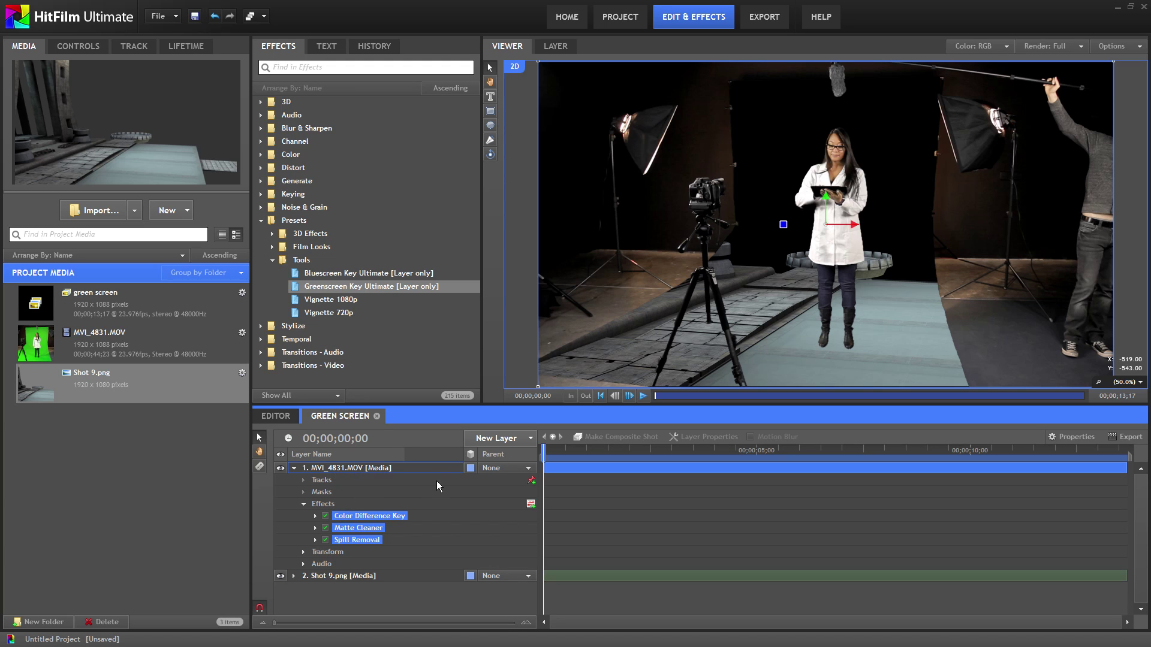
Turn on View Matte in Color Difference Key and set Max to 0.86 and Min to 0.70
left_click(390, 466)
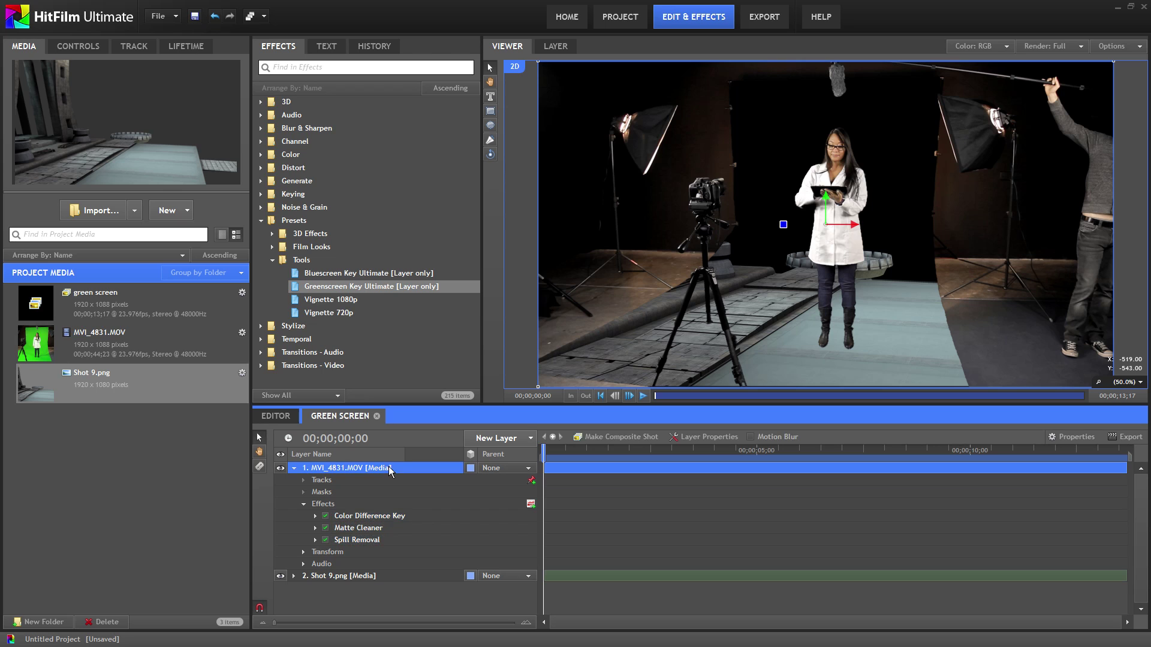
left_click(84, 46)
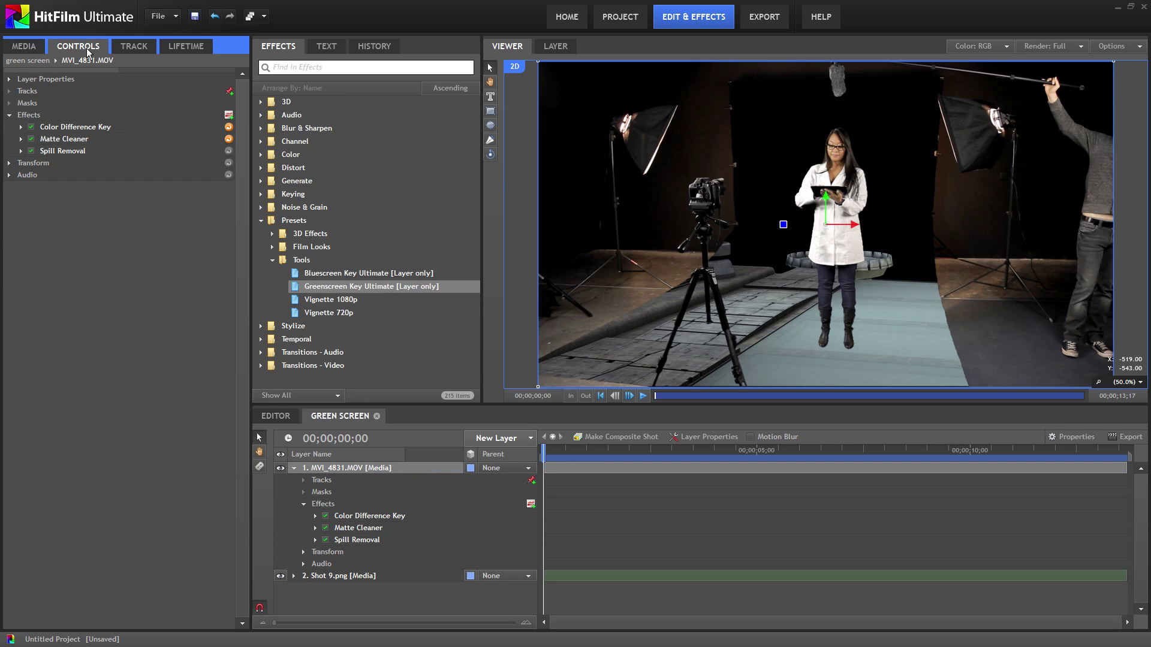
left_click(20, 128)
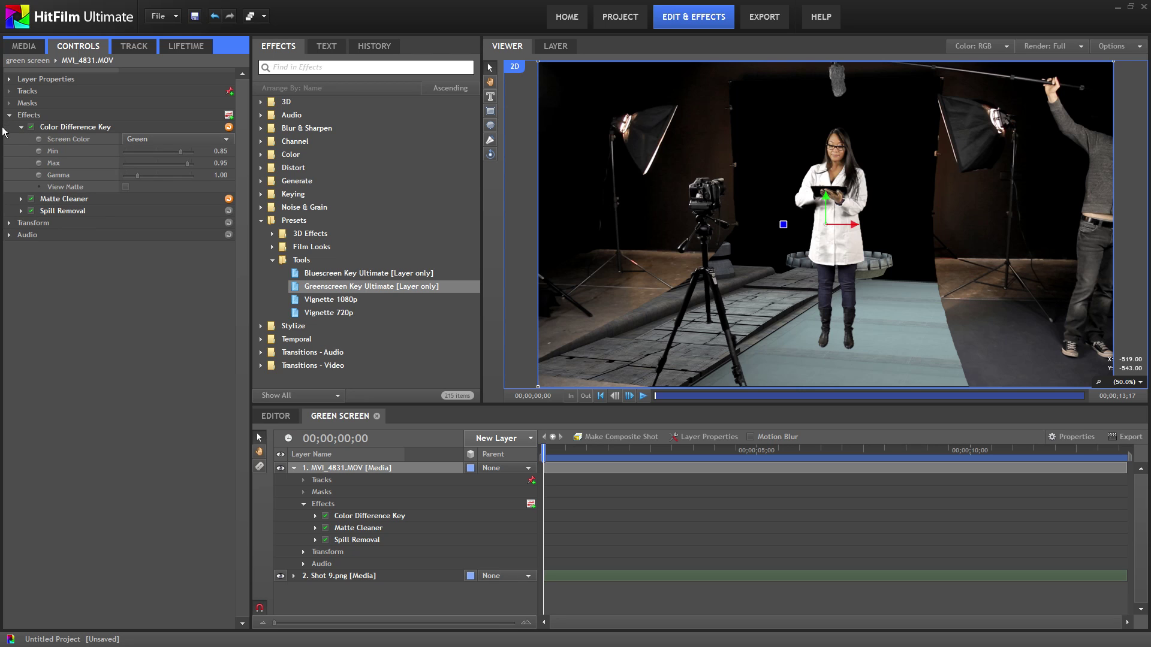
left_click(127, 187)
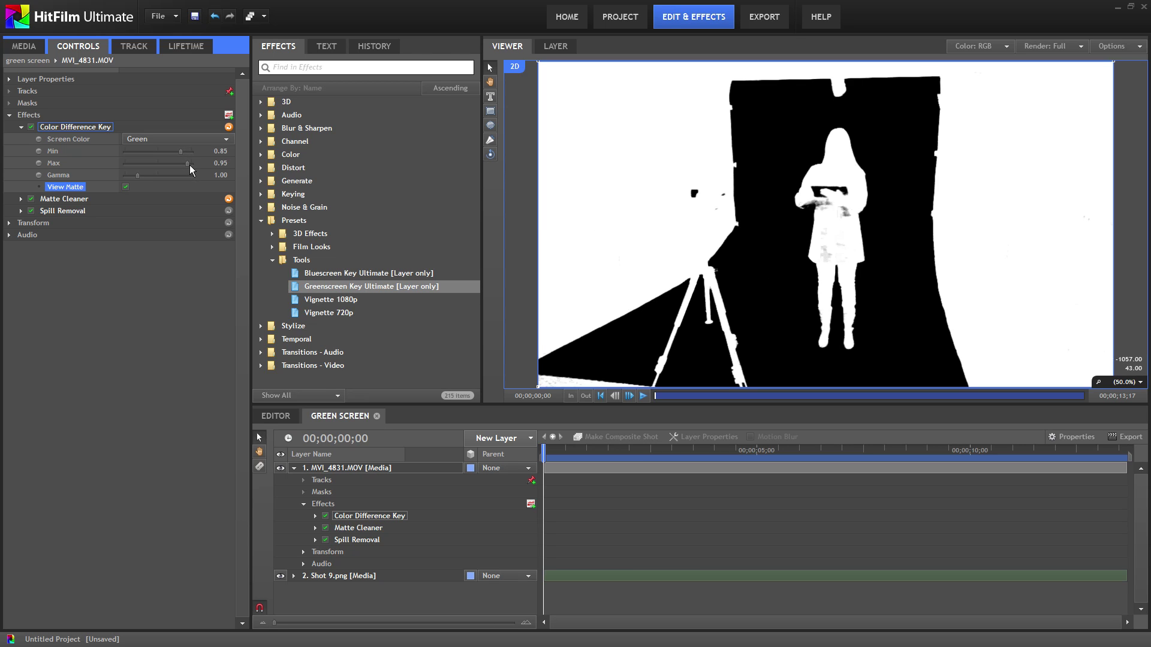
left_click_drag(187, 164, 181, 163)
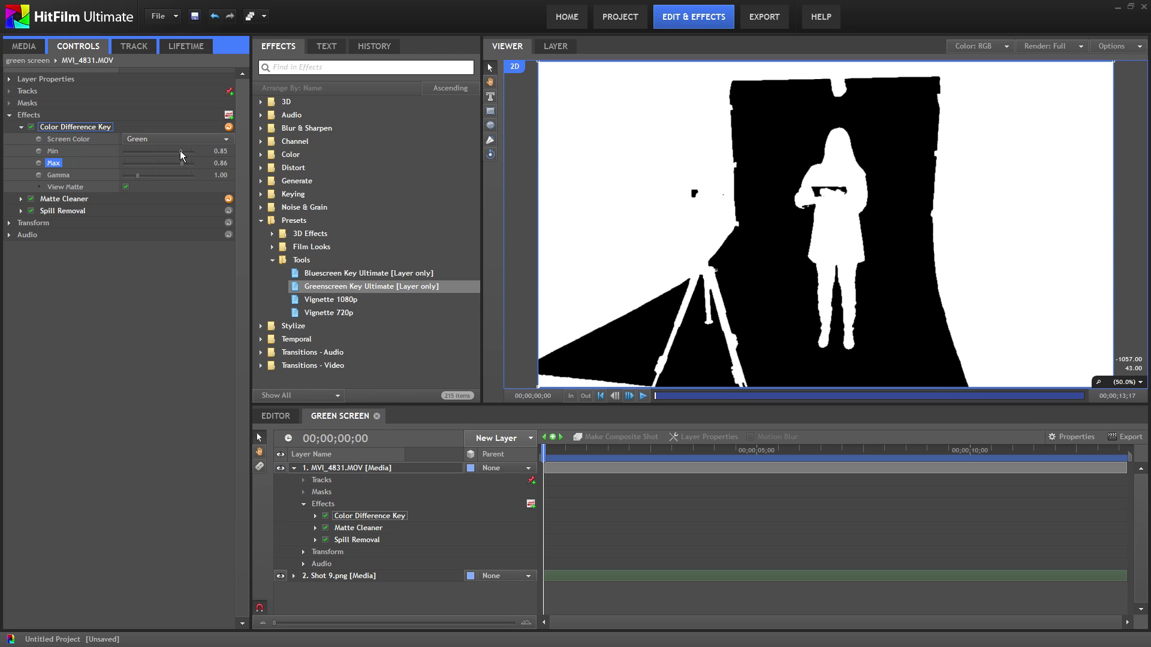
left_click_drag(180, 151, 172, 149)
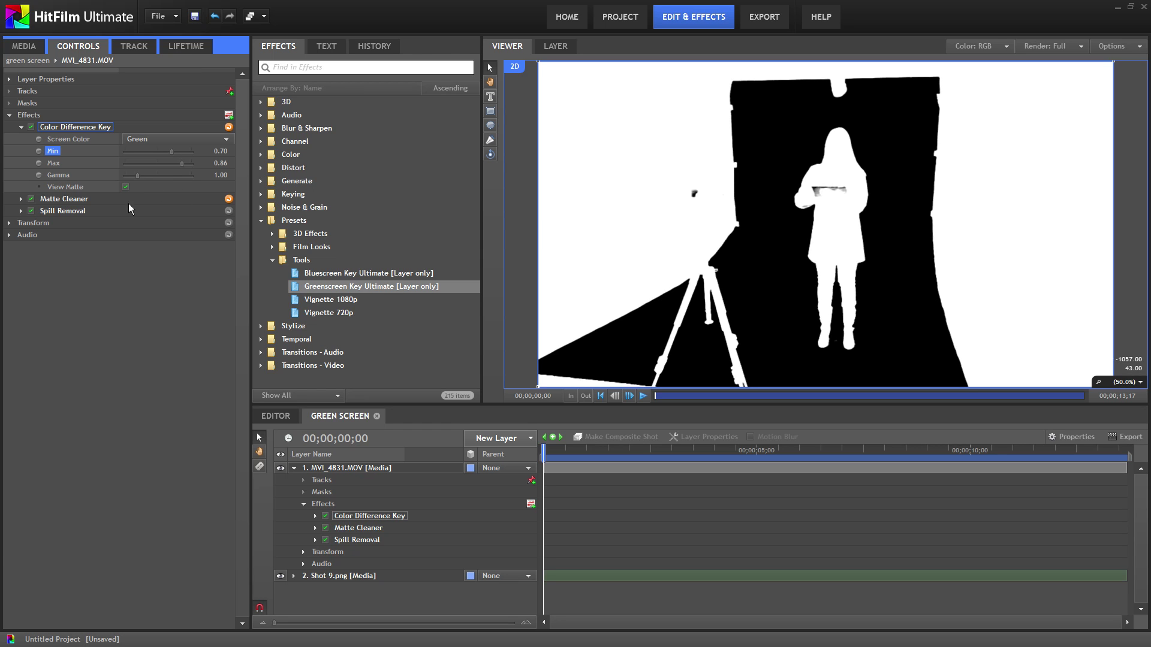
Turn off View Matte and set the Matte Cleaner Choke to 0.5px
left_click(21, 199)
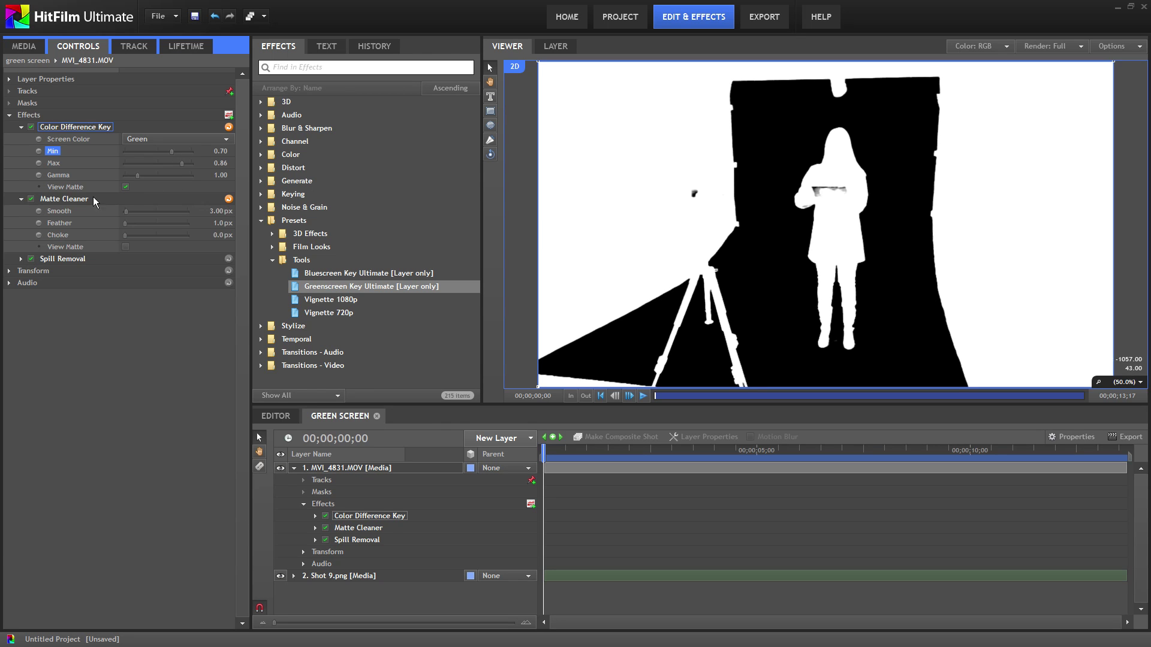
left_click(124, 189)
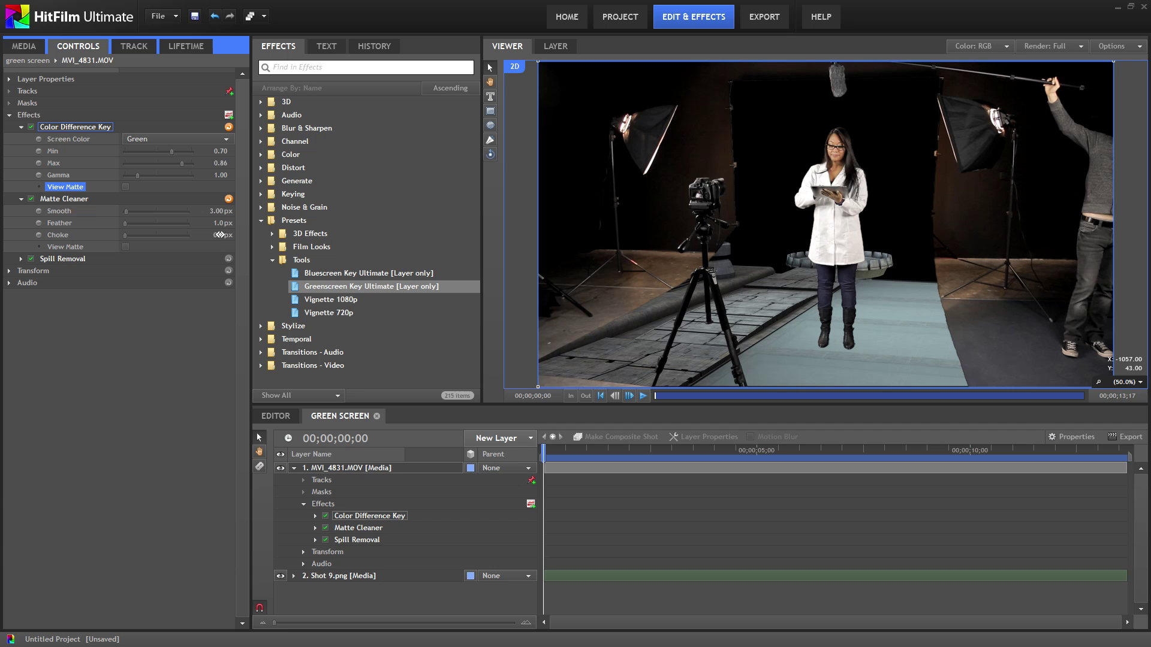
type(".5")
key("Return")
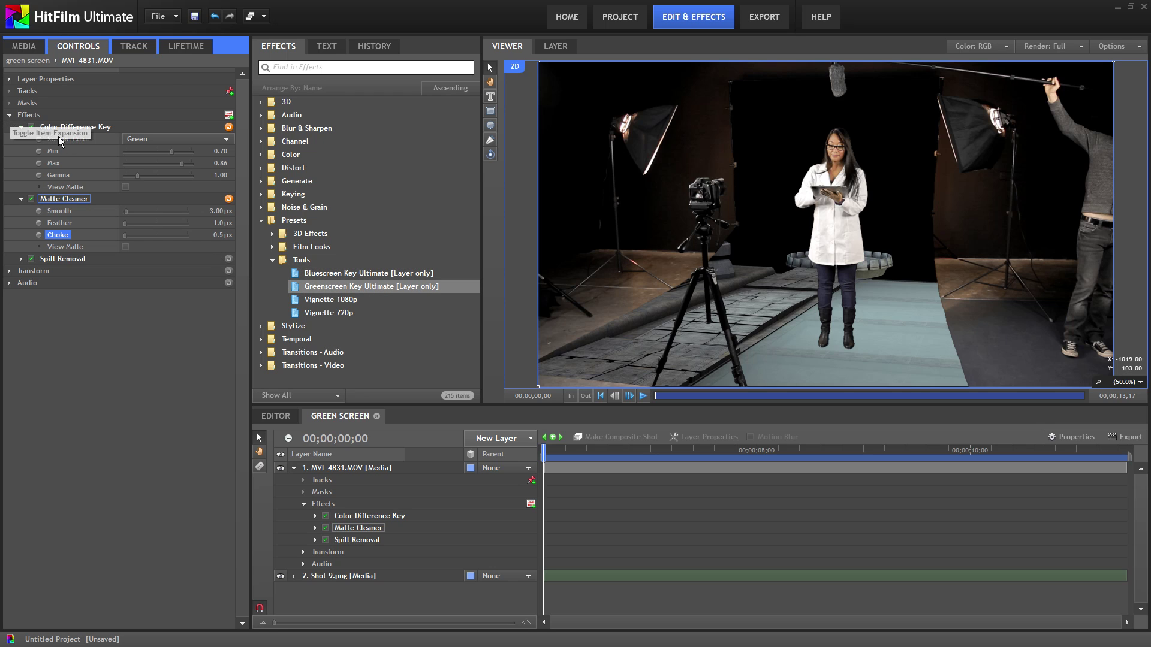
left_click(346, 468)
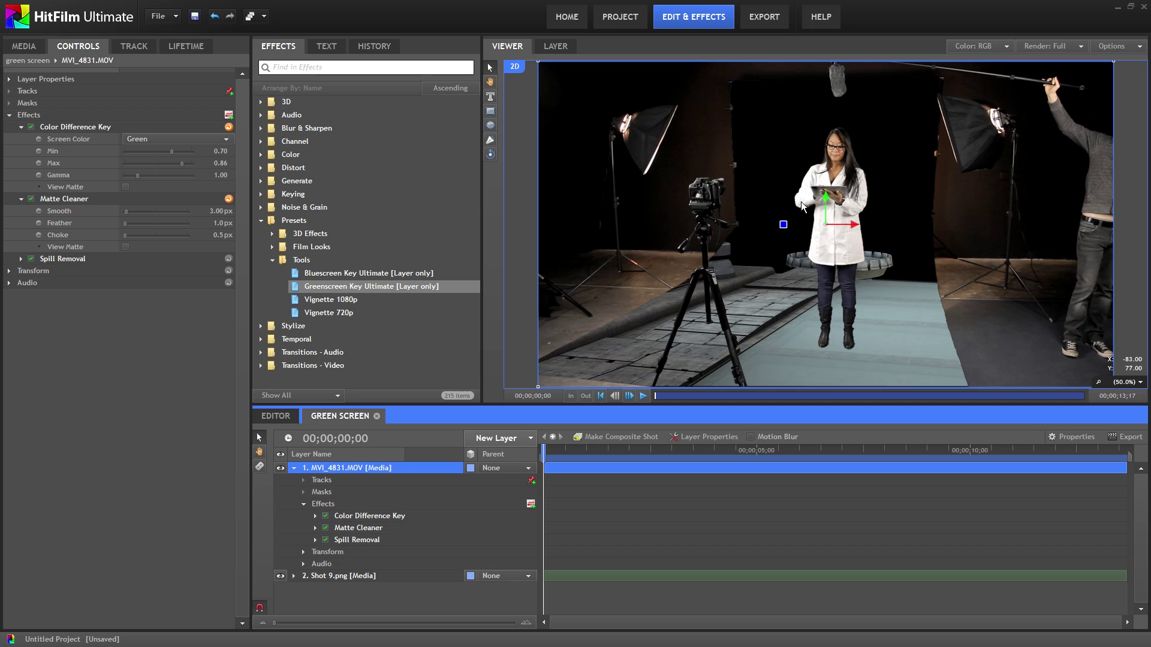
Draw a closed freehand polygon mask around the actor on MVI_4831.MOV
left_click(490, 142)
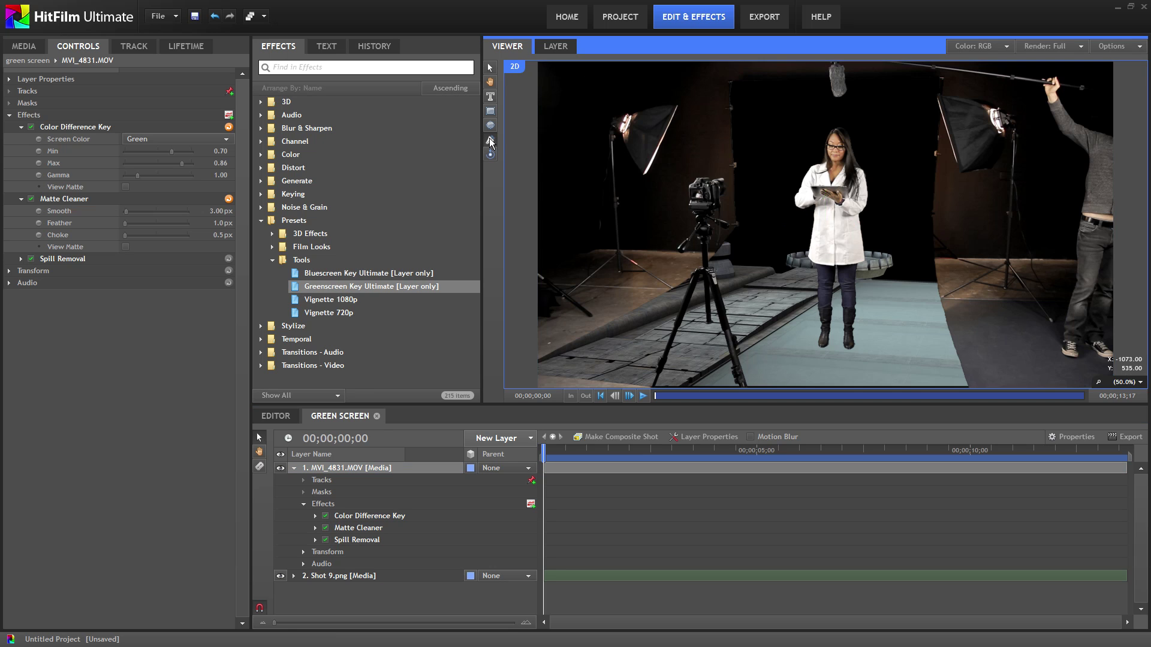
left_click(801, 112)
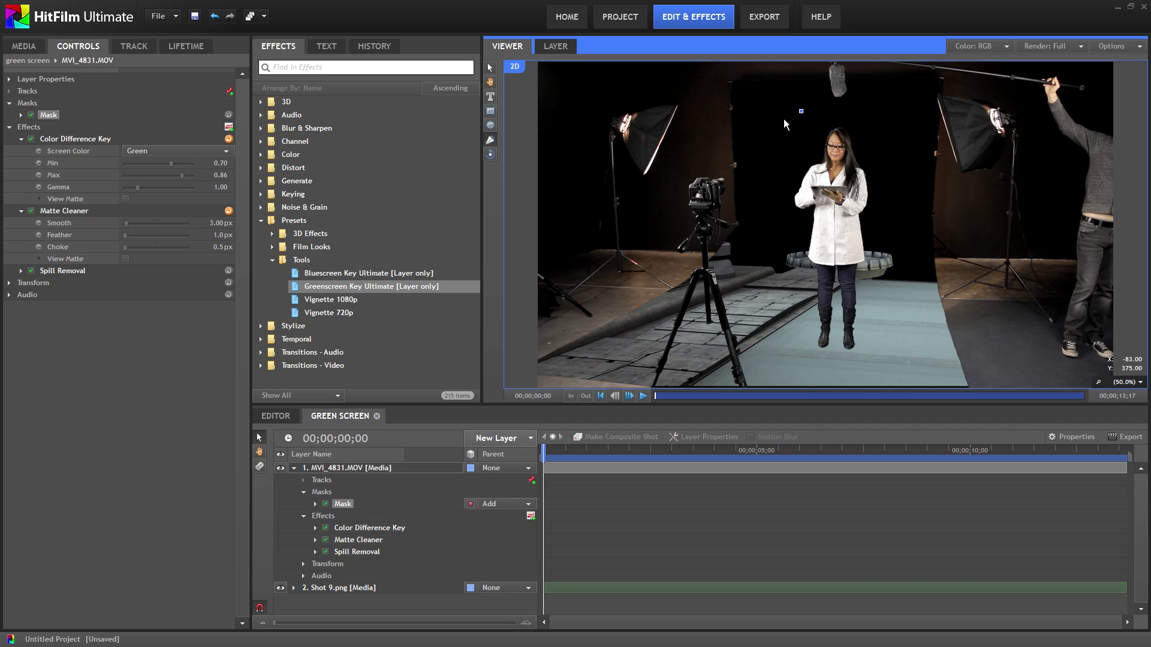
left_click(765, 171)
left_click(778, 223)
left_click(878, 356)
left_click(898, 295)
left_click(885, 144)
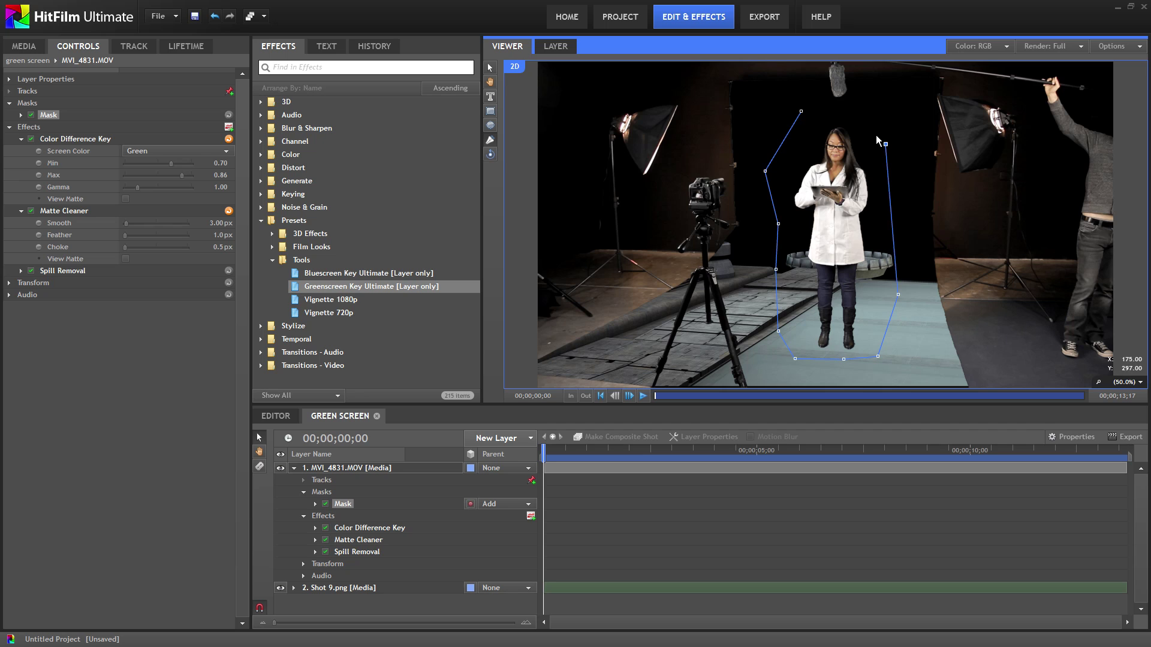
left_click(801, 111)
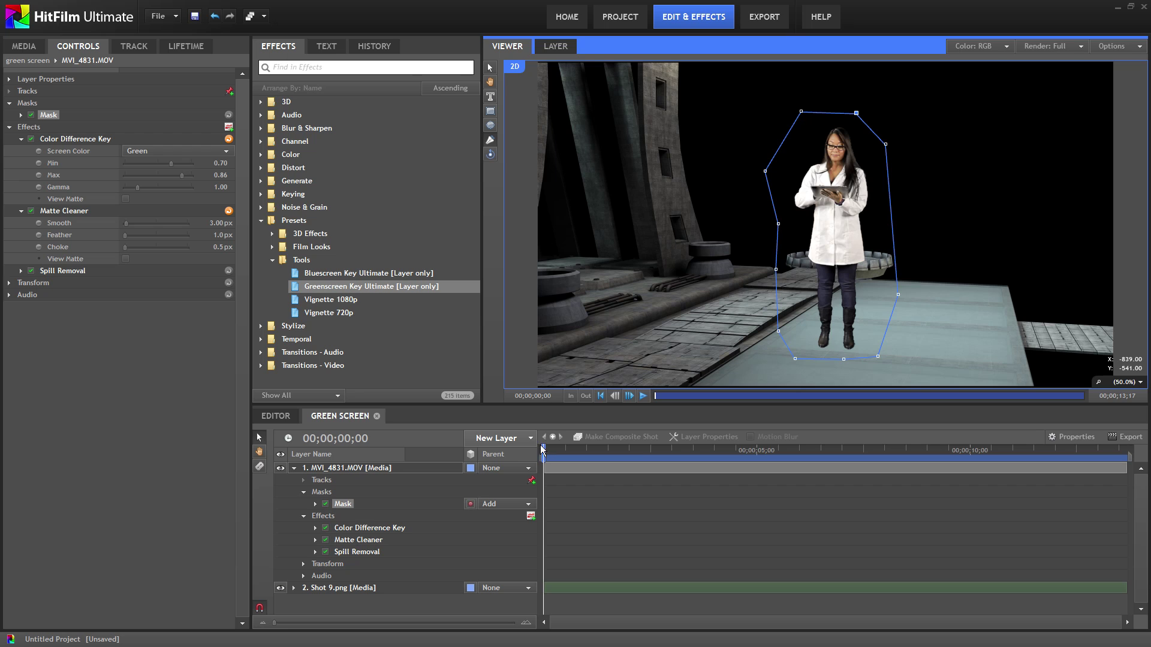
Check the mask at a later frame and widen its top-left point around her raised arm
left_click_drag(542, 448, 939, 409)
left_click(798, 113)
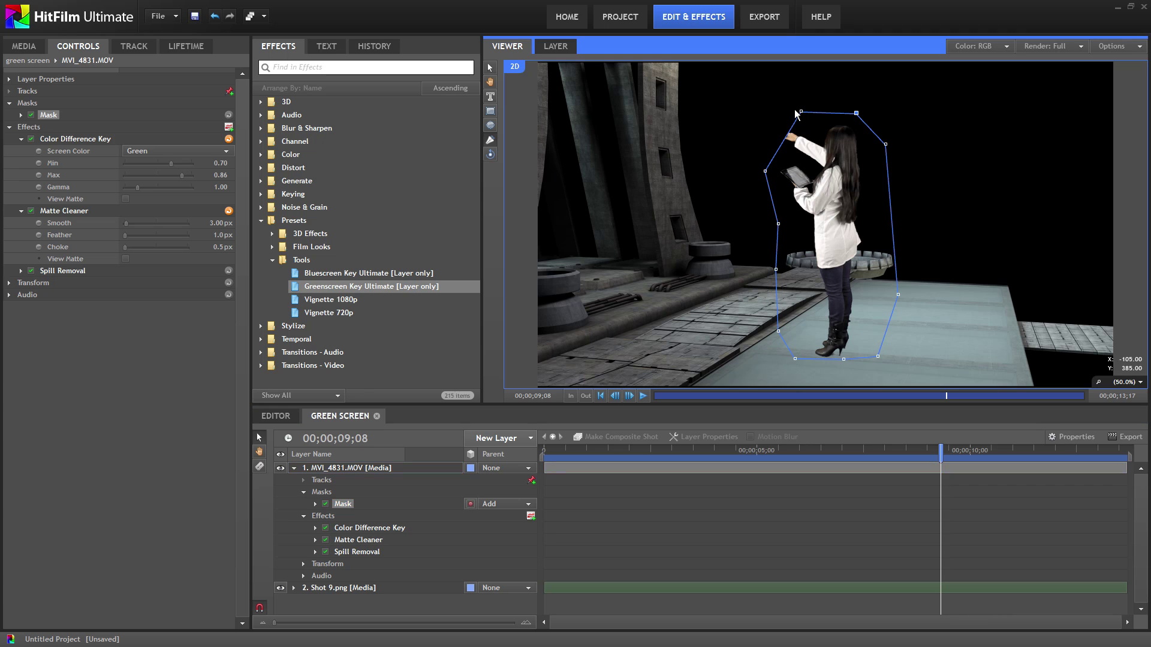
left_click_drag(801, 112, 779, 112)
left_click(380, 609)
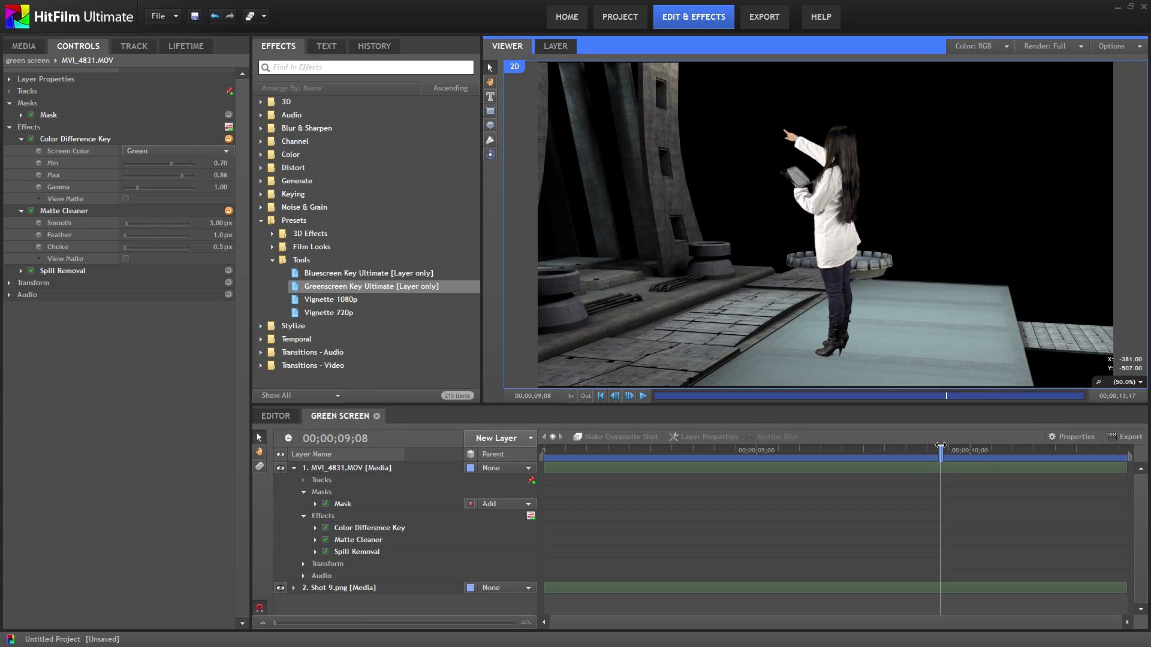
left_click_drag(937, 448, 711, 447)
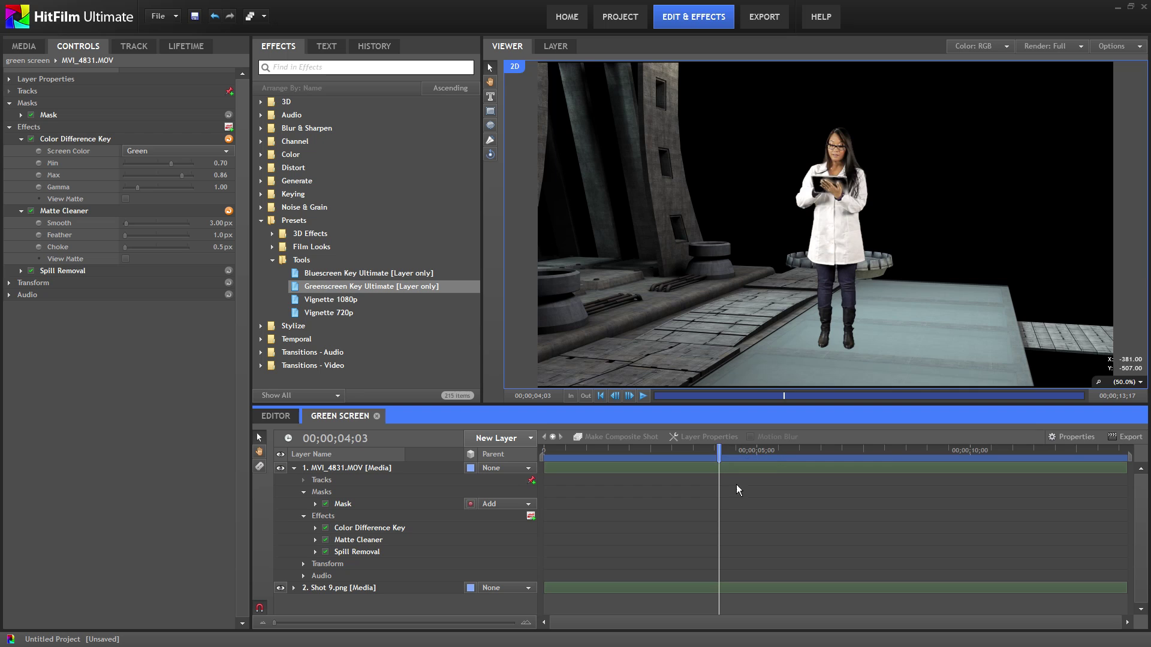
Scale the MVI_4831.MOV actor layer to 80%
left_click(294, 468)
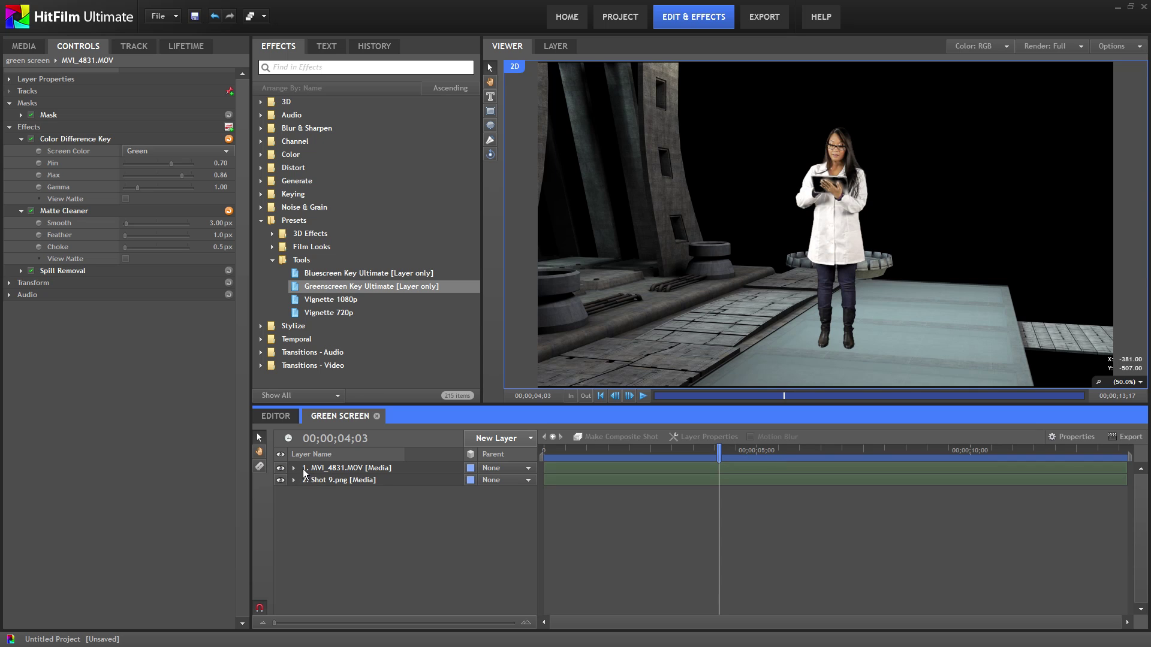
left_click(9, 127)
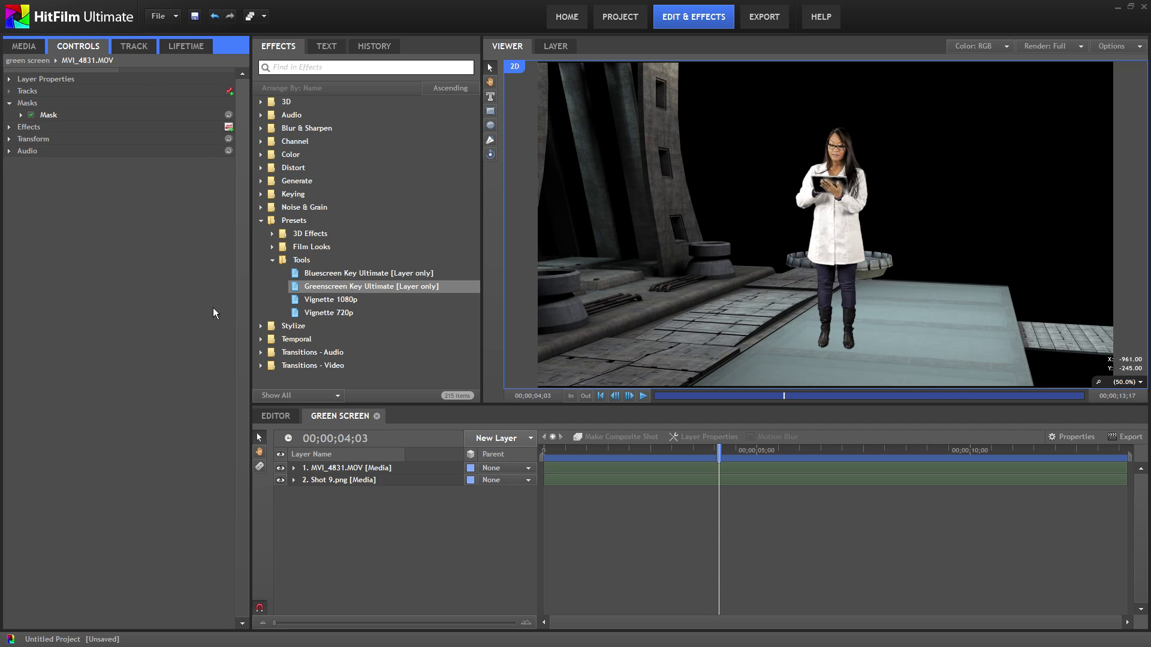
left_click(9, 139)
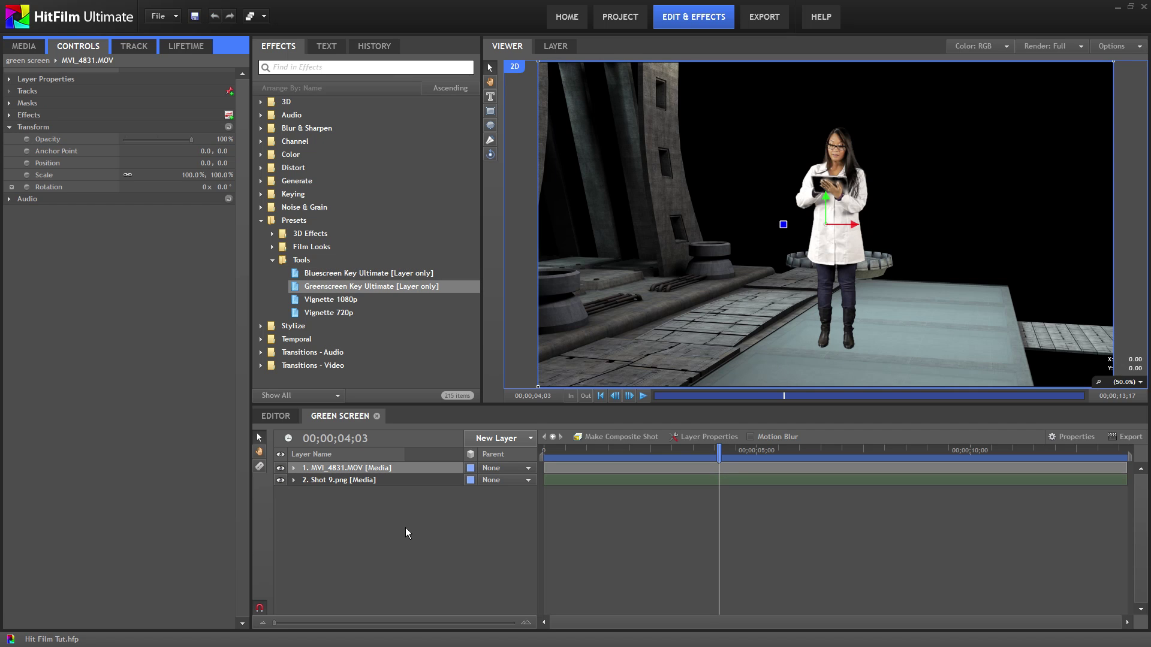
left_click(355, 470)
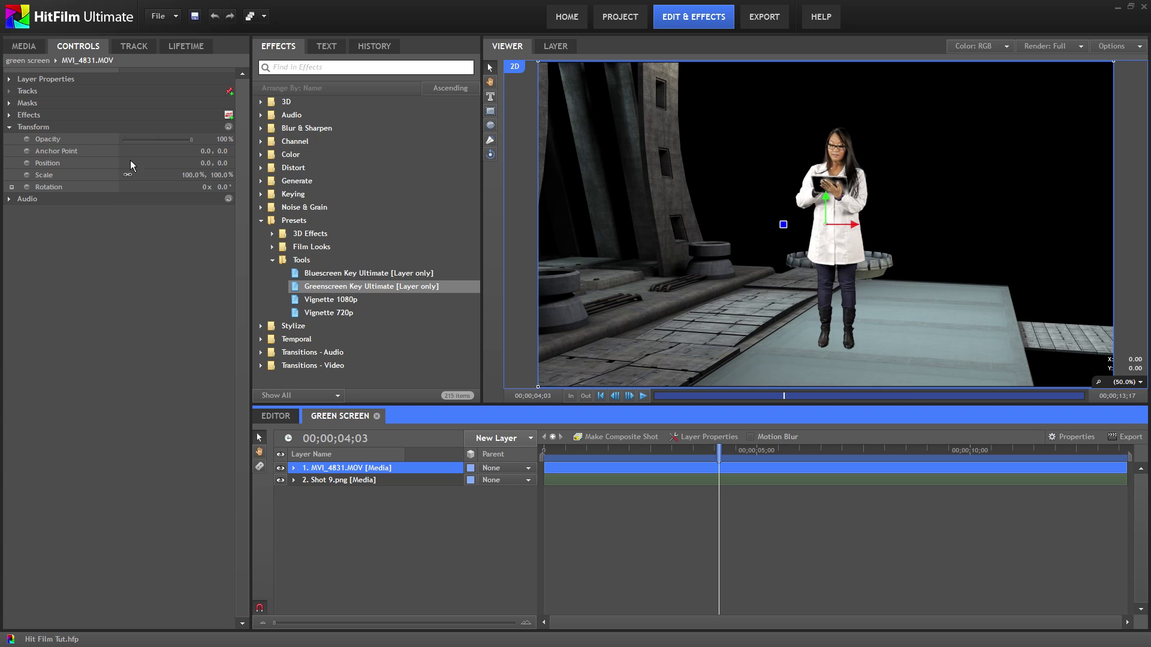
left_click(219, 175)
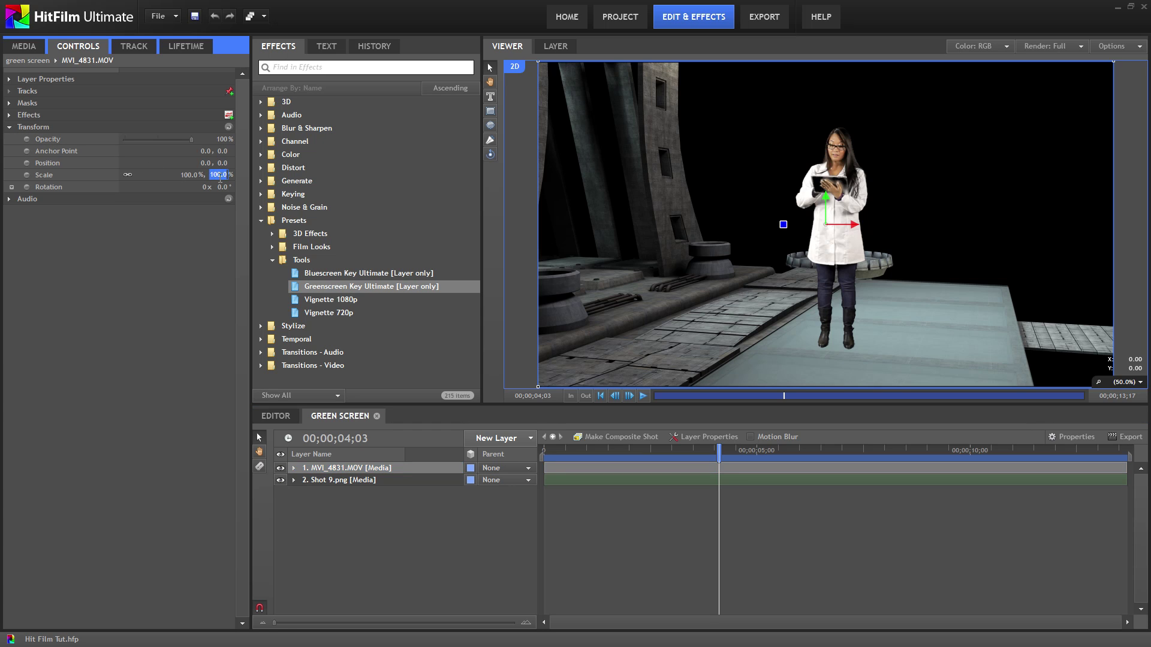
type("80")
key("Return")
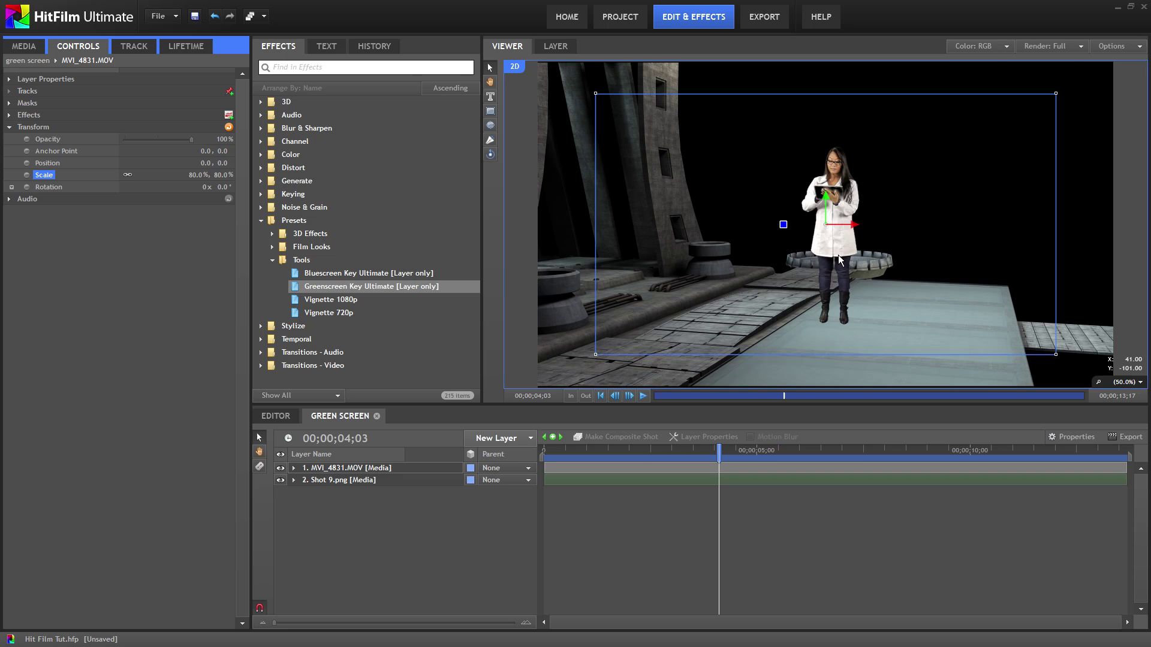
Move the actor down to 8.0, -154.0 so she stands on the space-station platform
left_click_drag(839, 259, 841, 291)
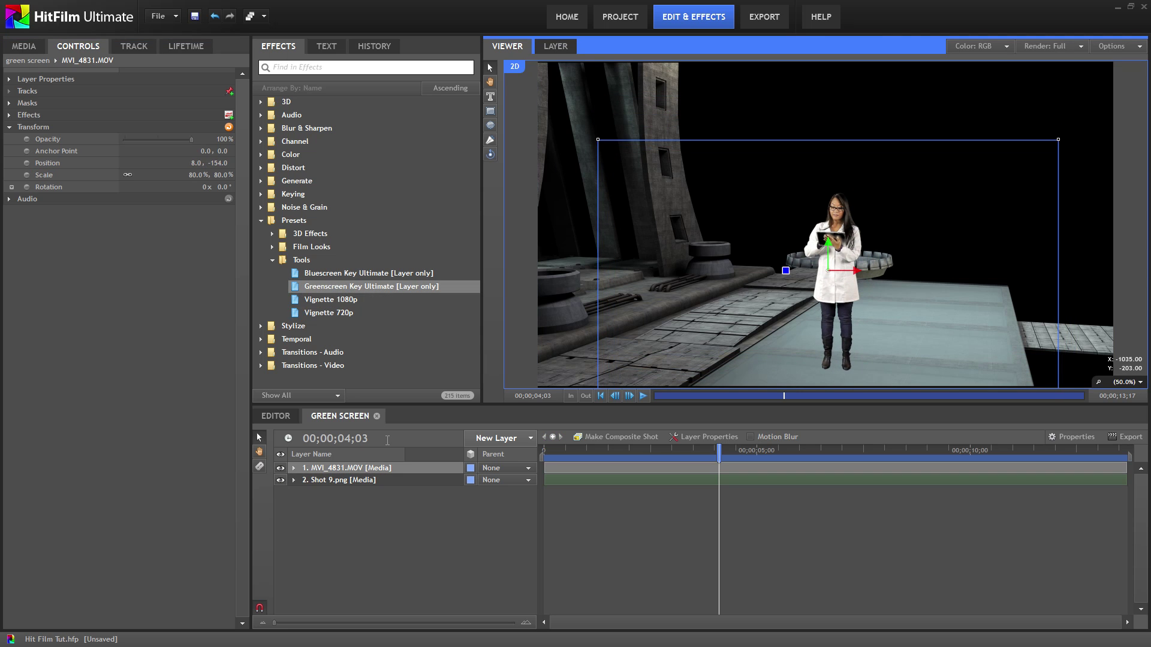
left_click(362, 517)
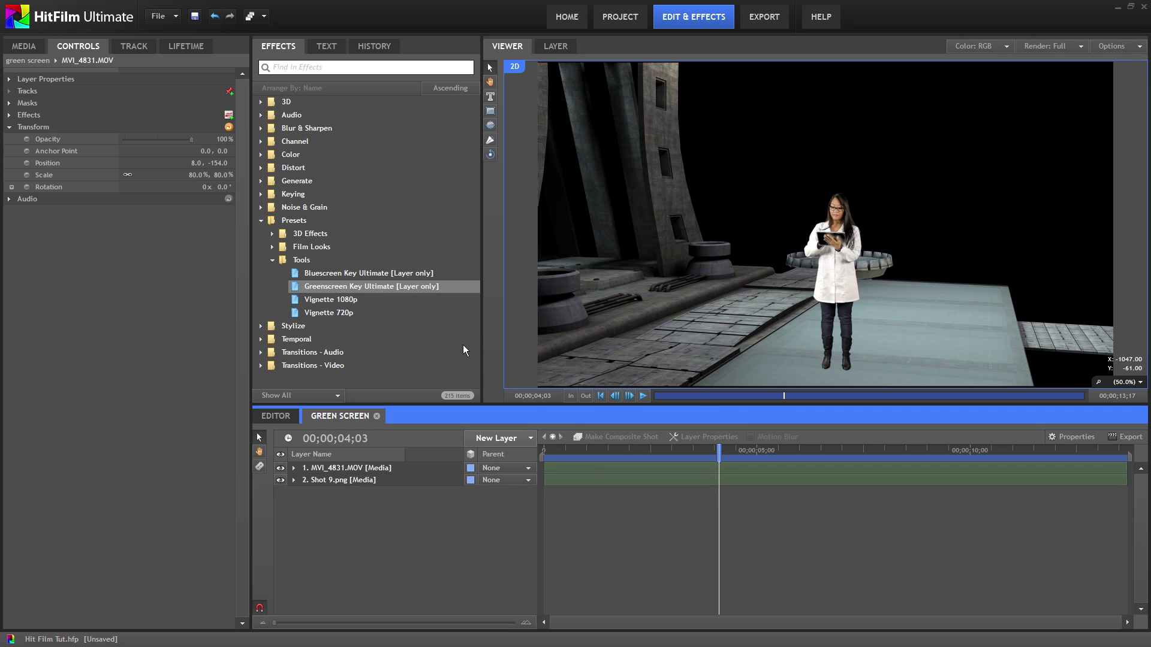
left_click(319, 470)
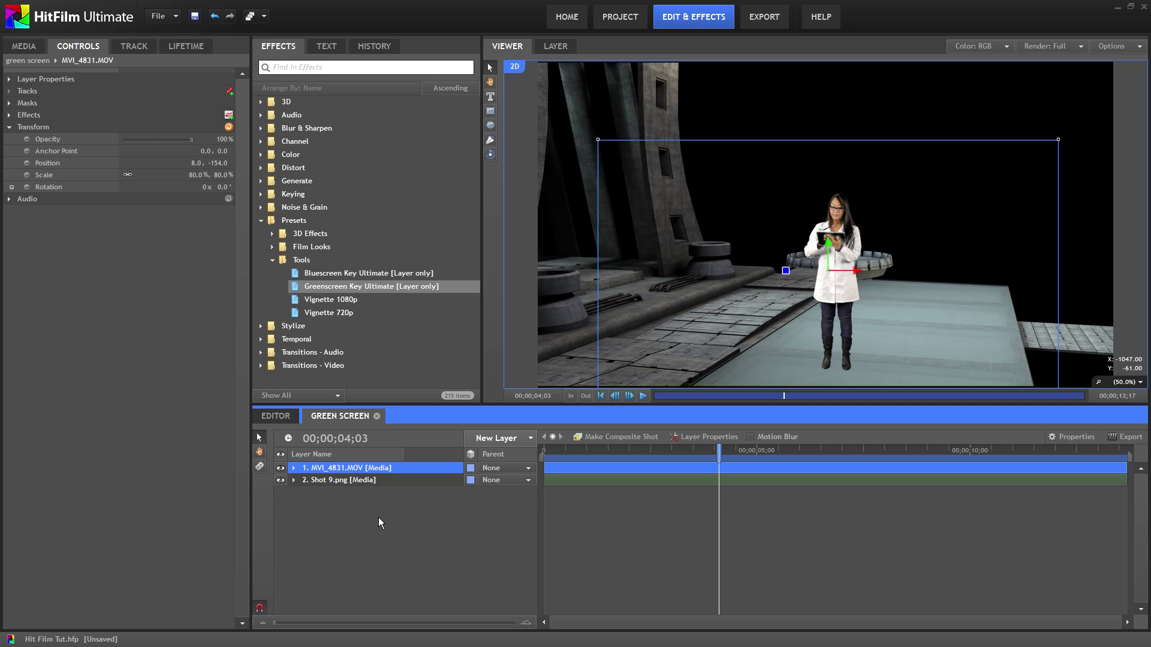
Duplicate the actor, place the copy beside her, and move it below the other actor layer
key("ctrl+d")
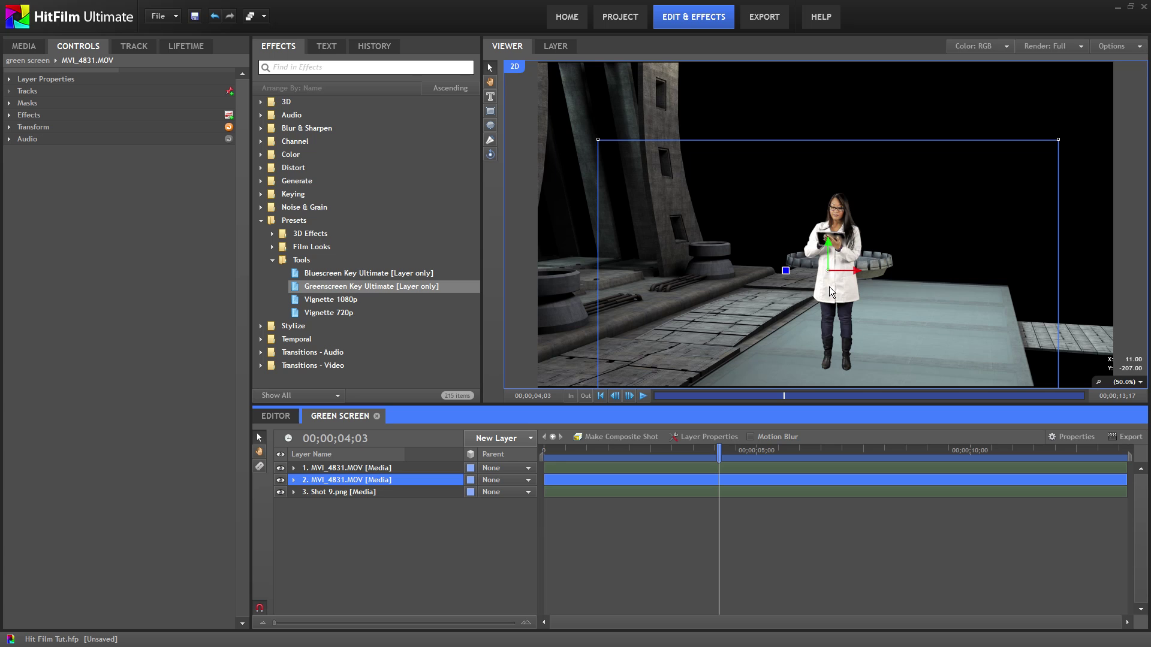
left_click_drag(832, 292, 891, 290)
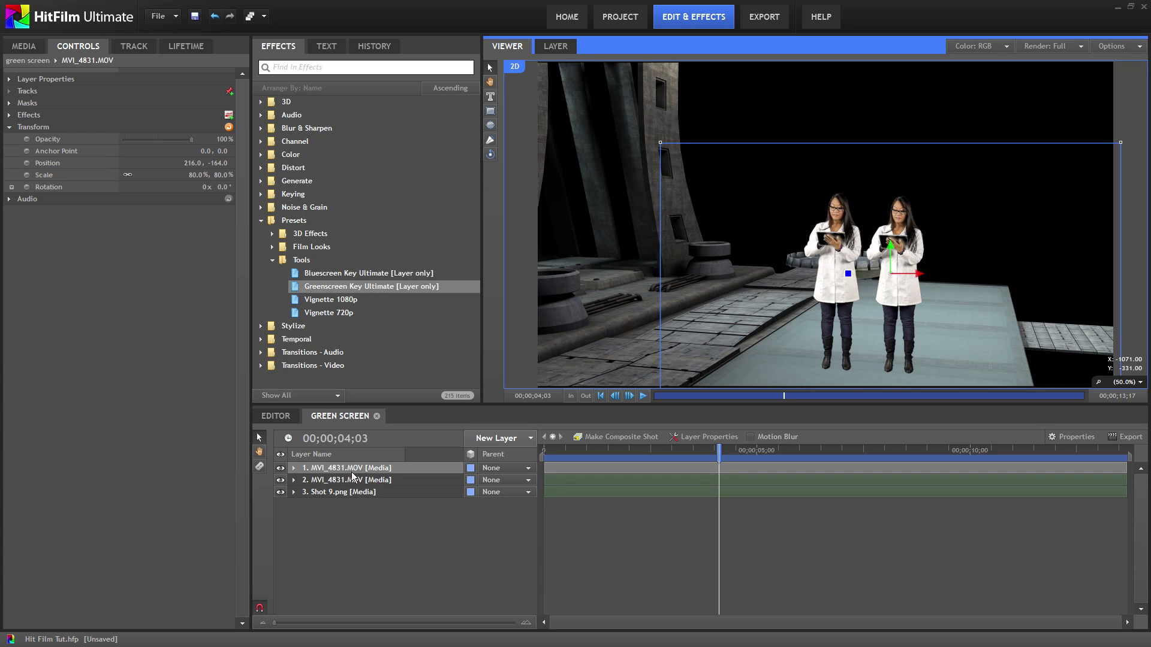
left_click_drag(354, 475, 354, 488)
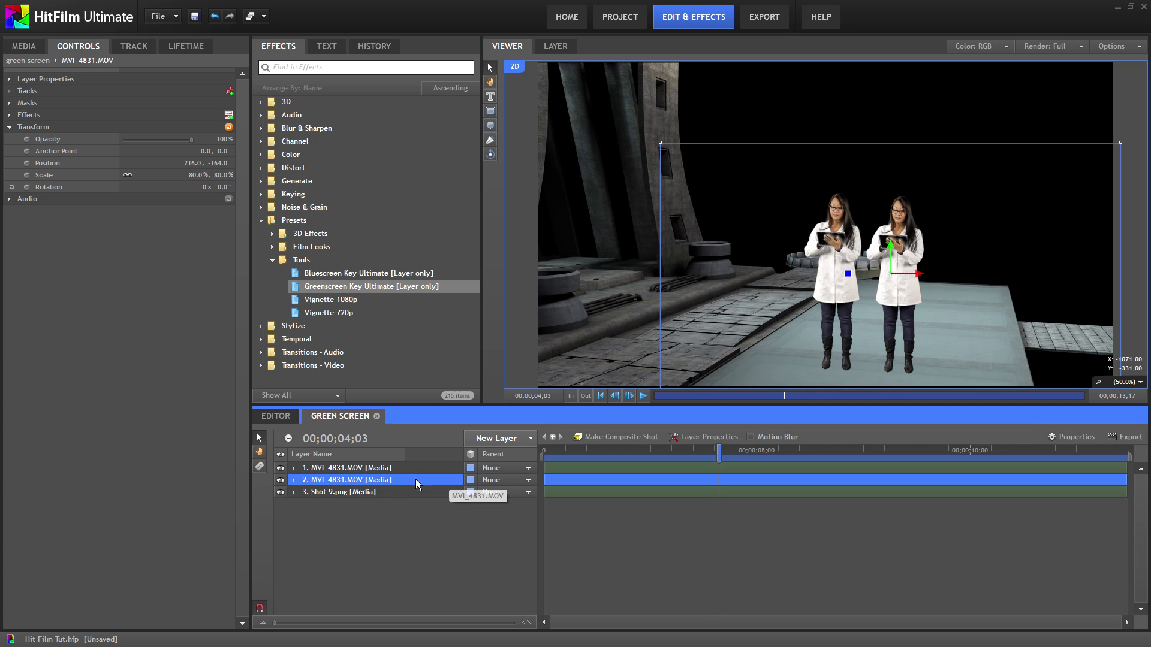
Make layer 2 a 3D Plane and accept adding a new camera
left_click(470, 480)
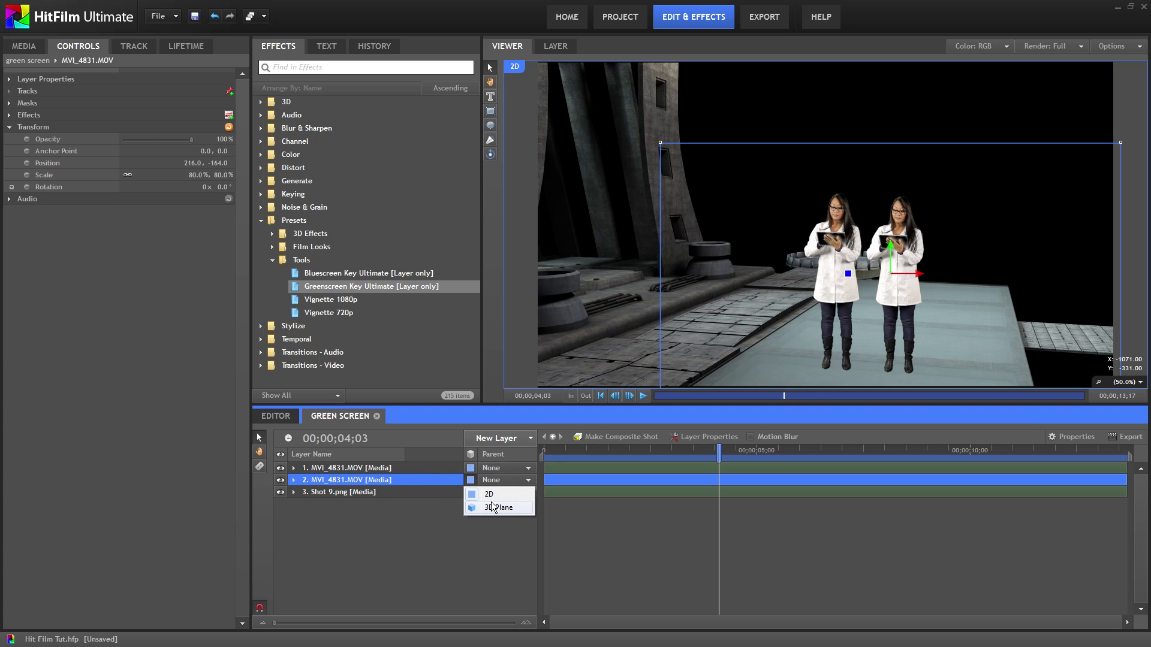
left_click(492, 507)
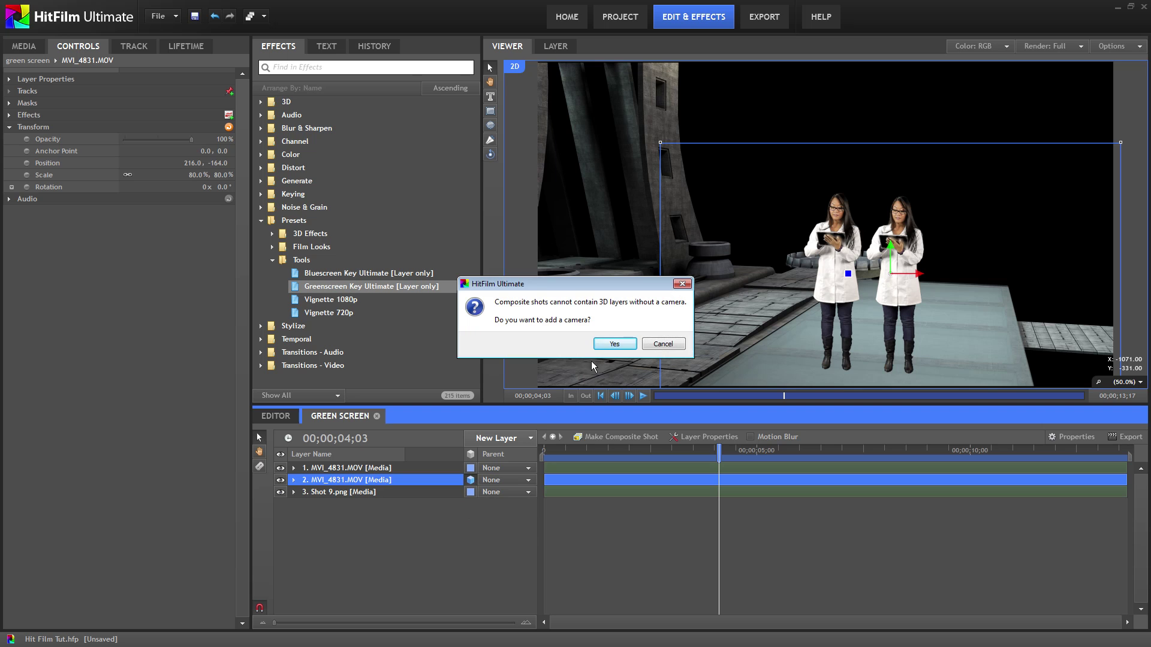
left_click(615, 345)
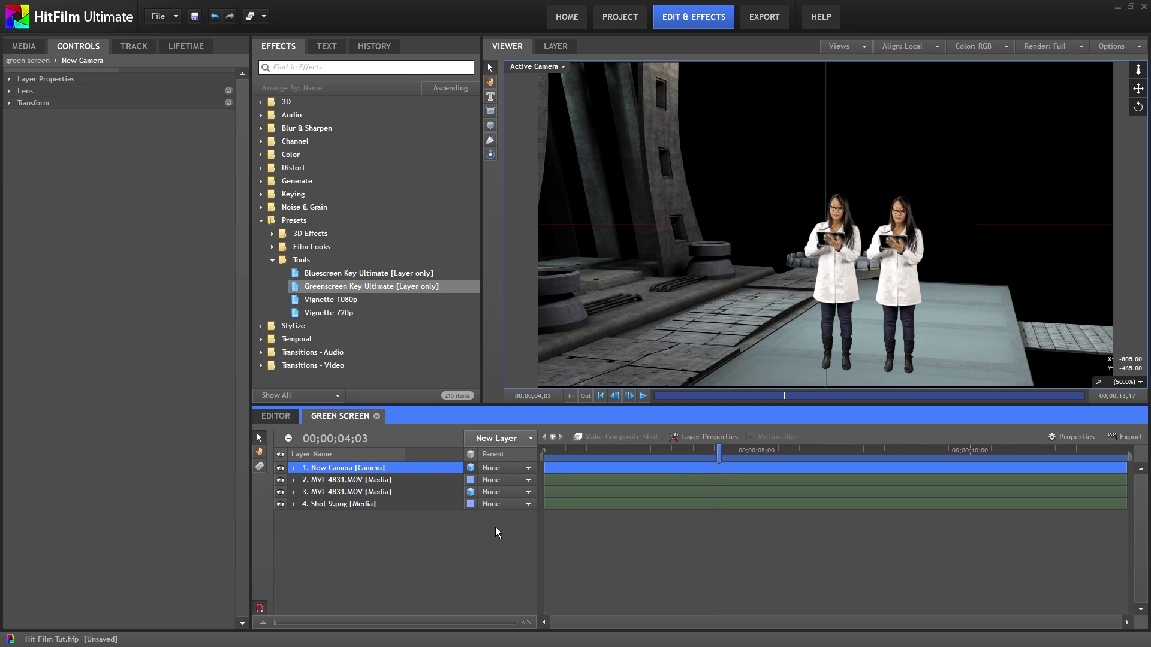
Apply Exposure at -10.00 to the layer 3 actor copy to turn it black
left_click(376, 494)
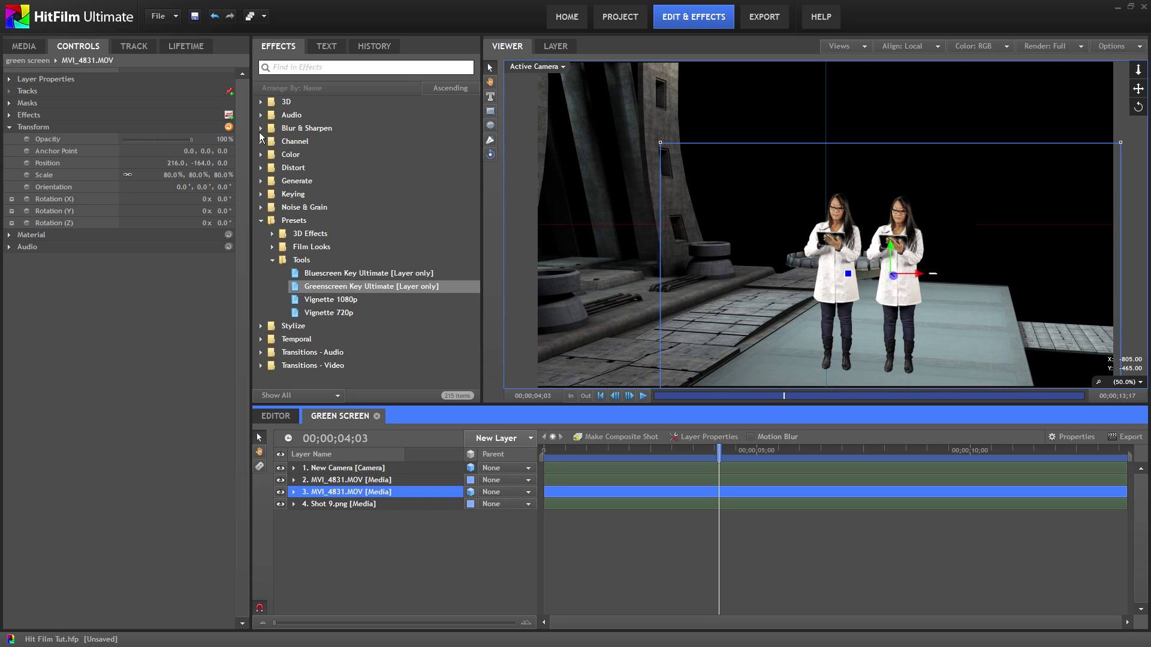
left_click(260, 155)
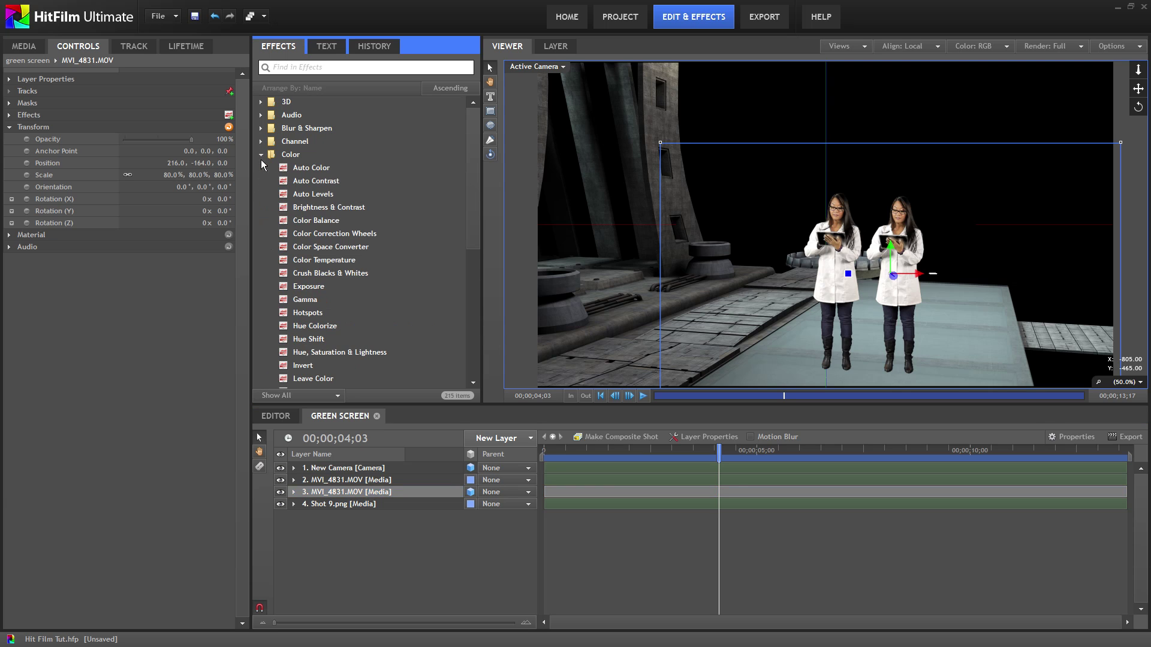
left_click_drag(286, 287, 382, 496)
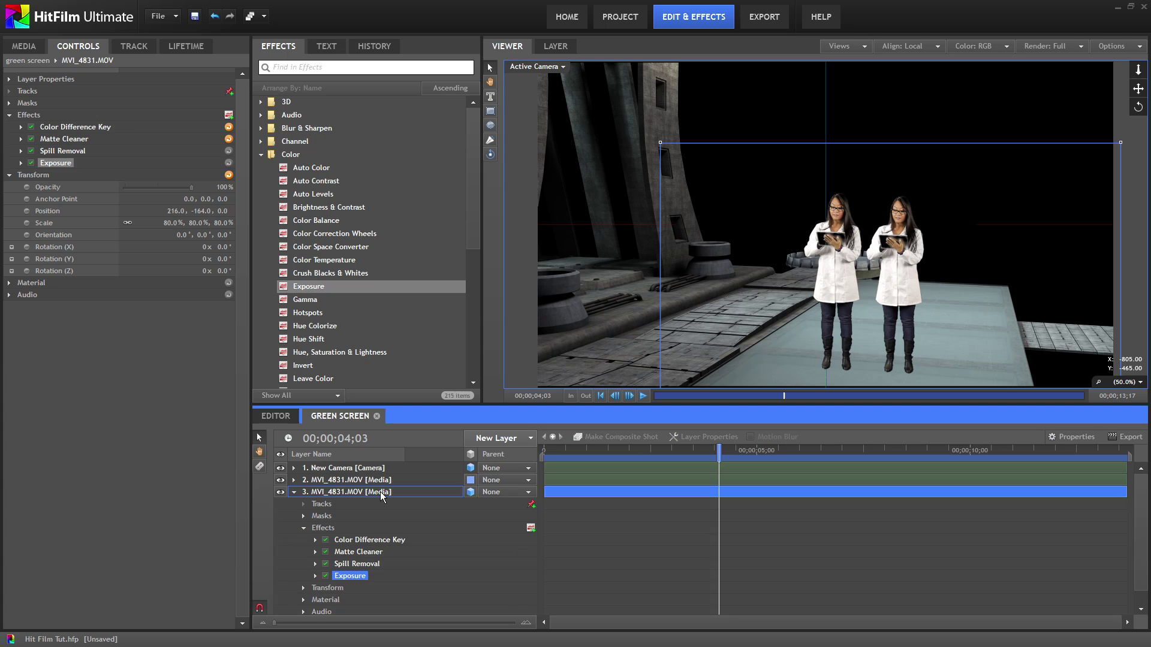
left_click(21, 163)
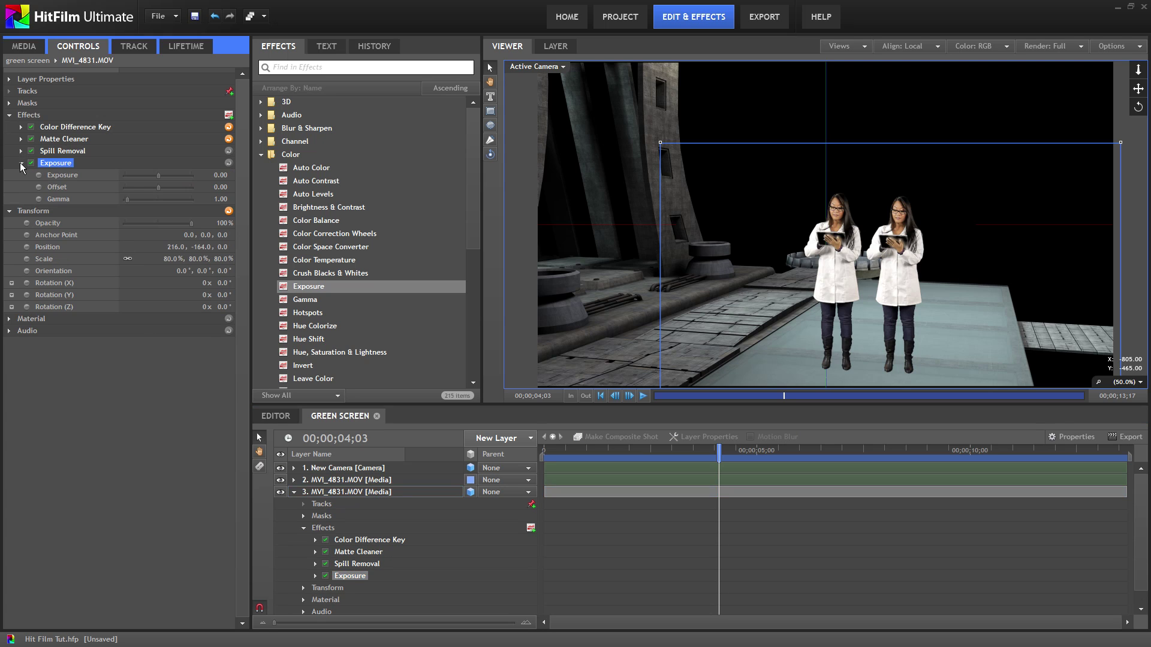
left_click_drag(160, 174, 99, 178)
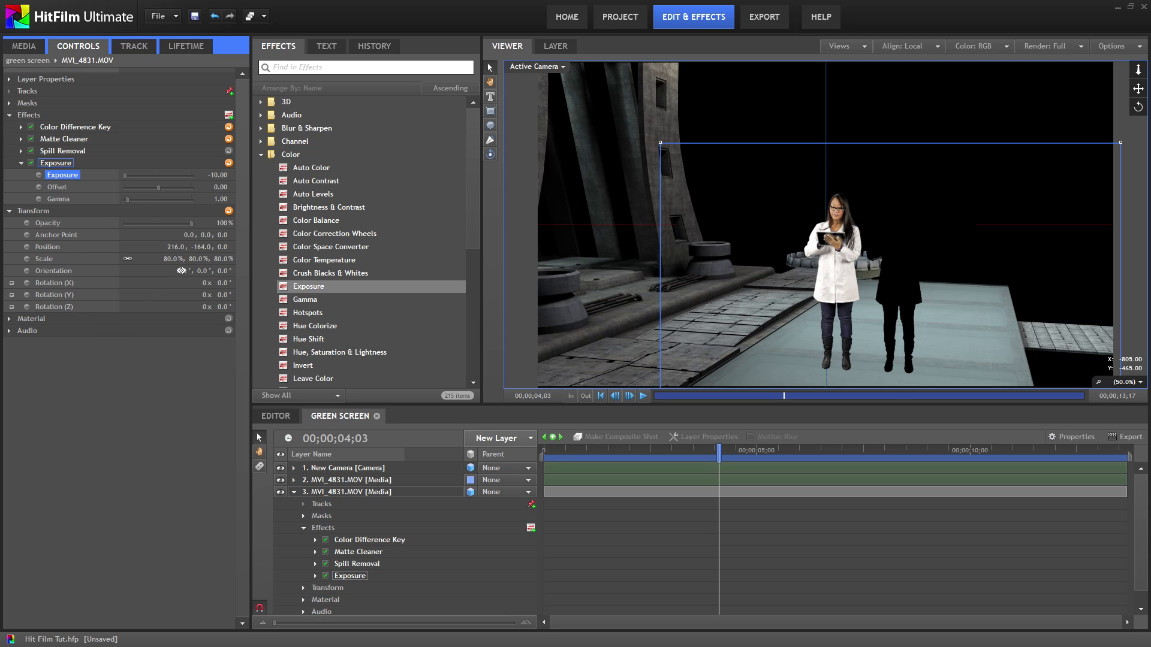
Lay the black copy flat on the floor under the actor's feet at 50% opacity
left_click_drag(181, 270, 230, 270)
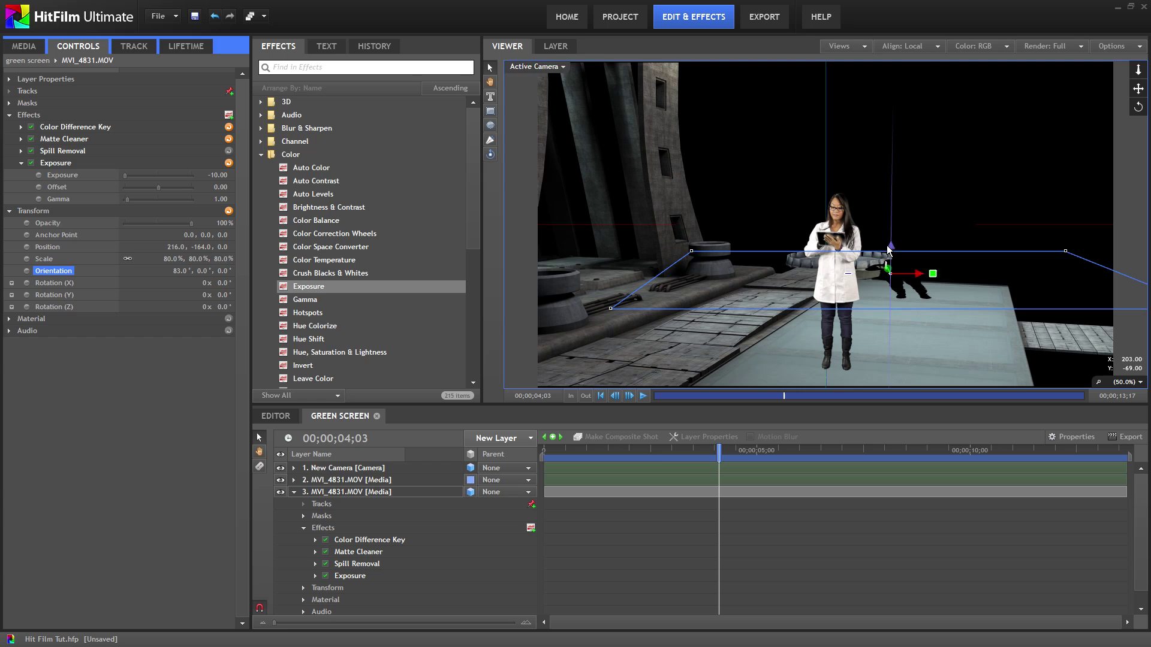
left_click_drag(889, 249, 890, 300)
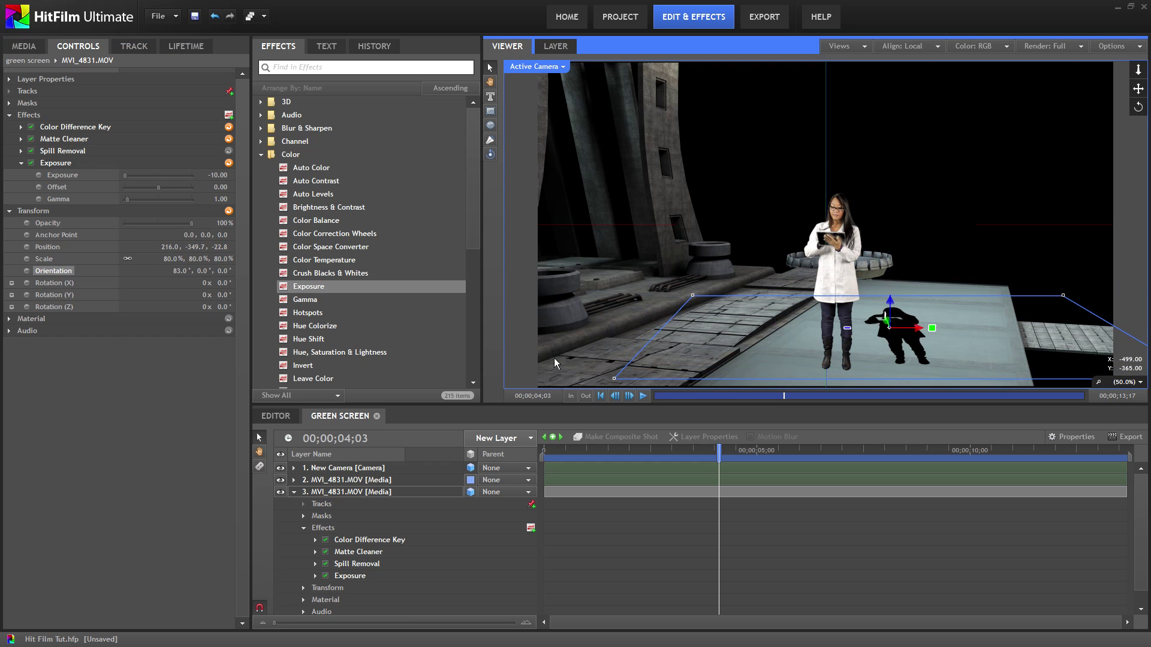
left_click_drag(223, 282, 244, 307)
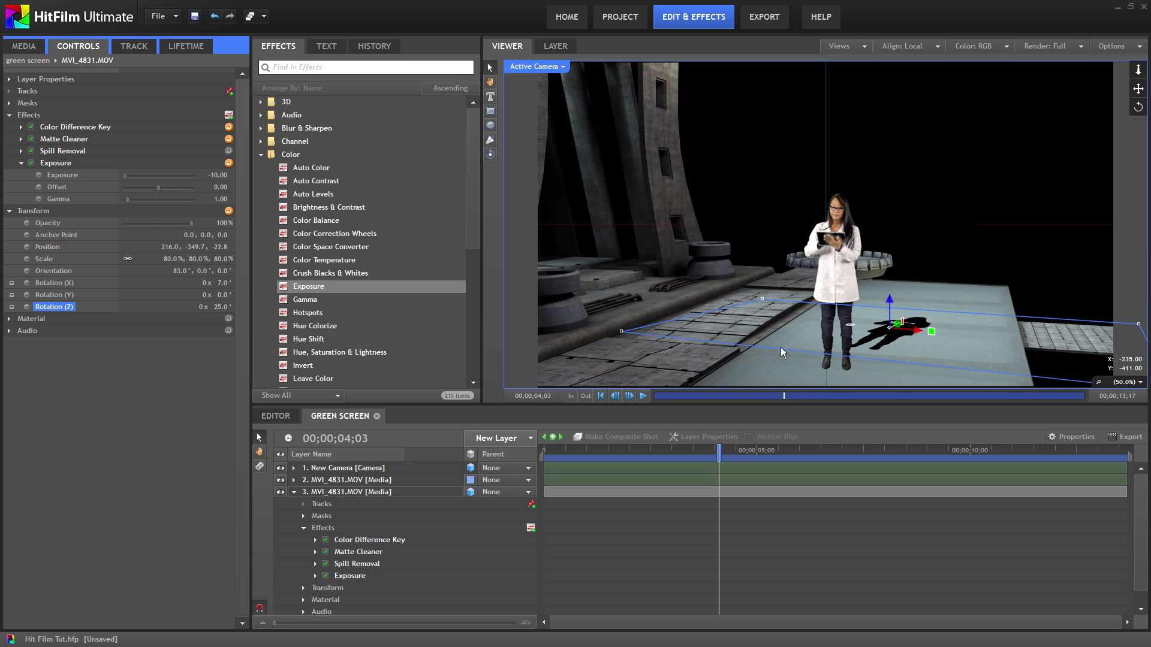
left_click_drag(899, 327, 885, 334)
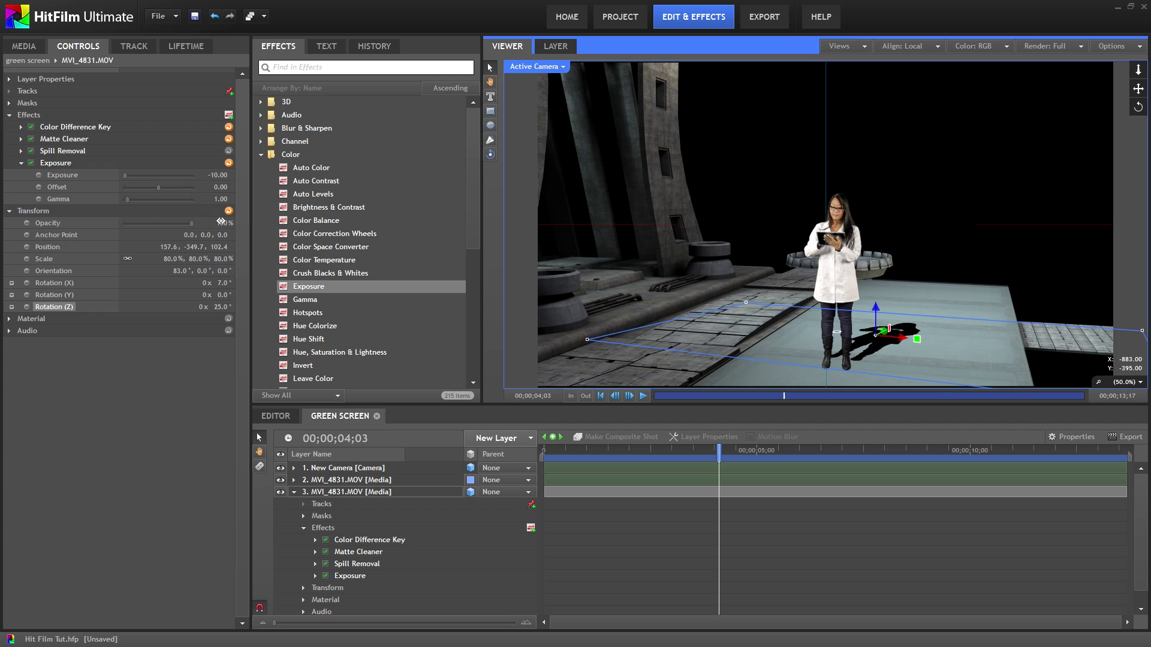
left_click(220, 223)
type("50")
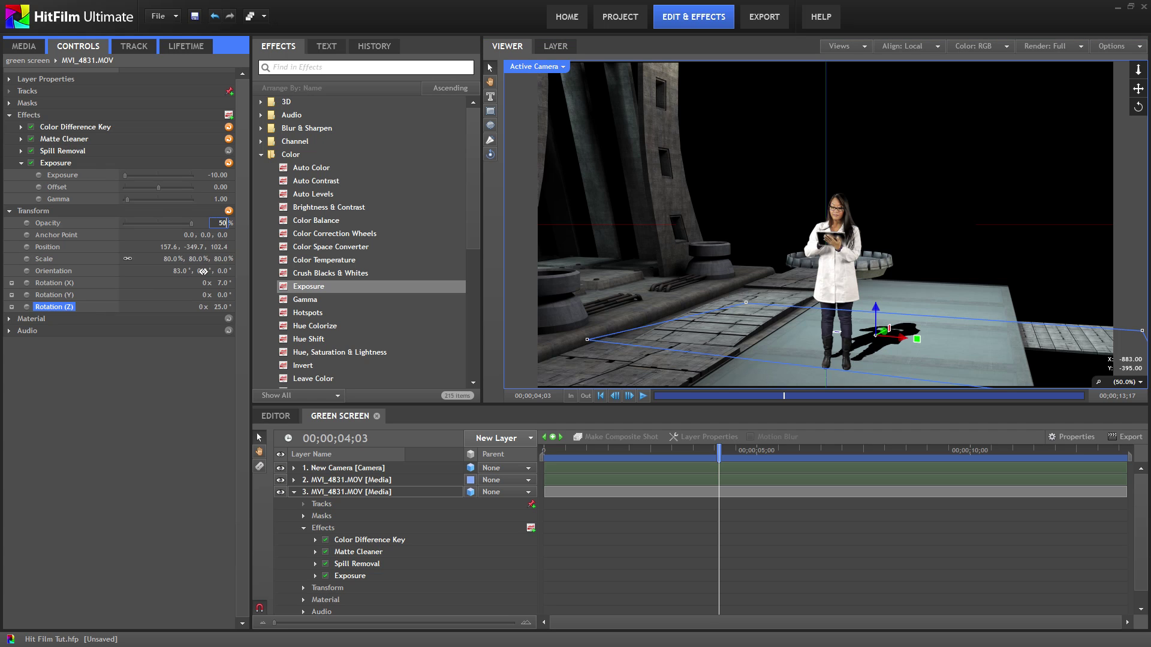
key("Return")
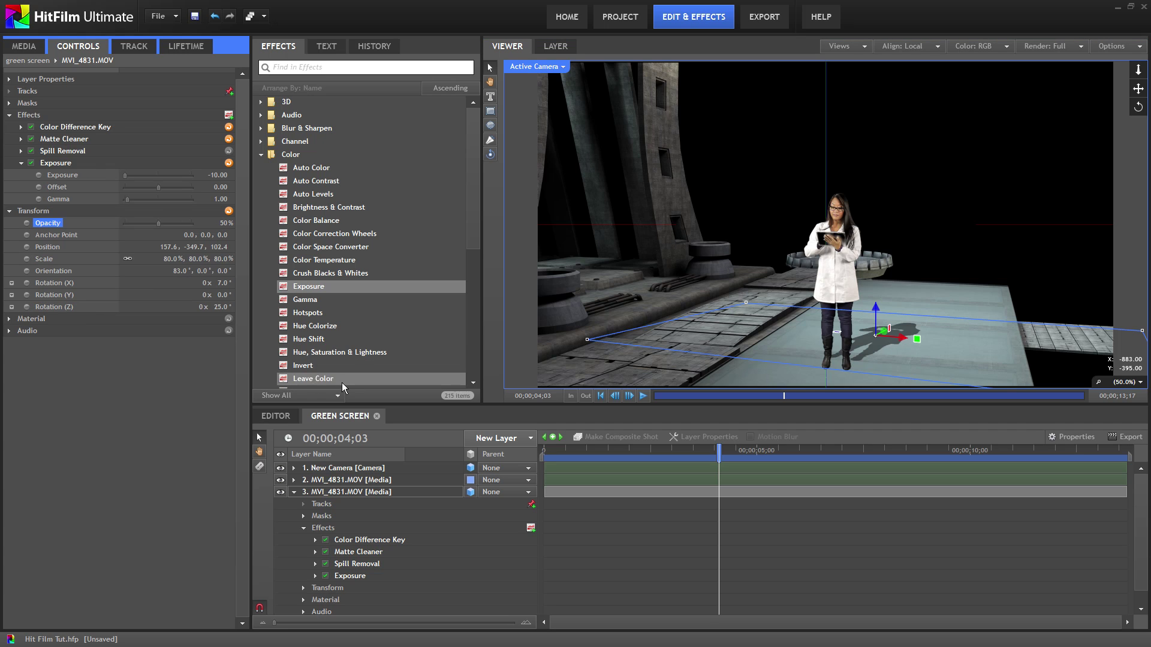
Add a Blur effect with a 35 px radius to the shadow layer
left_click(262, 129)
left_click_drag(277, 169, 347, 494)
left_click(21, 211)
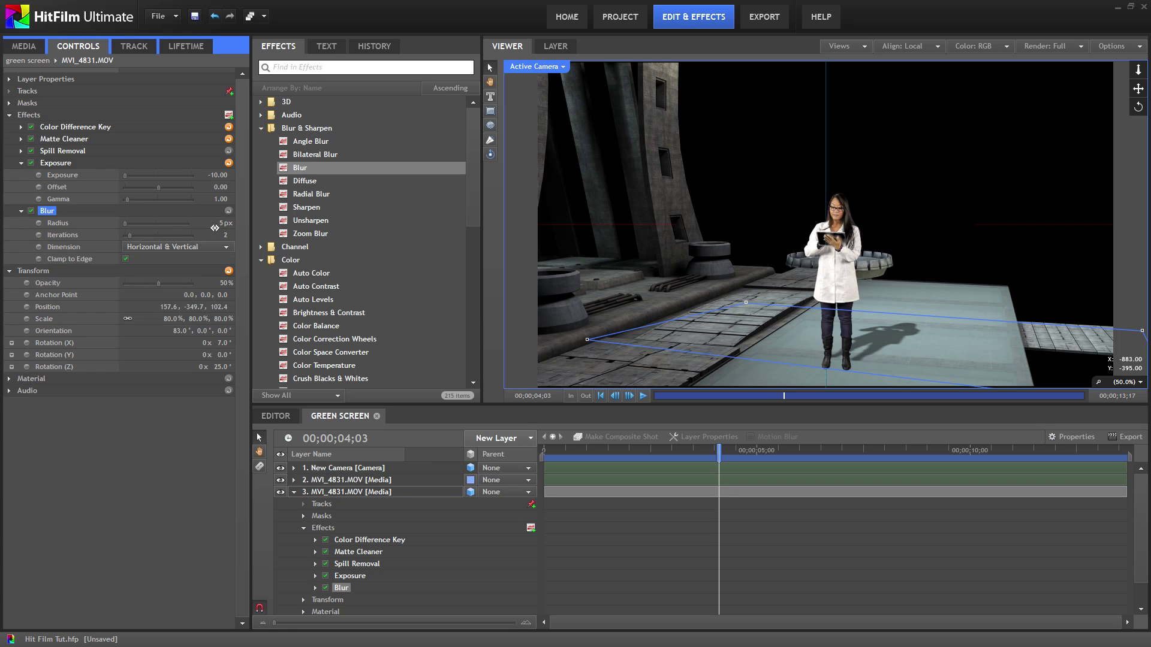
left_click(229, 223)
type("35")
key("Return")
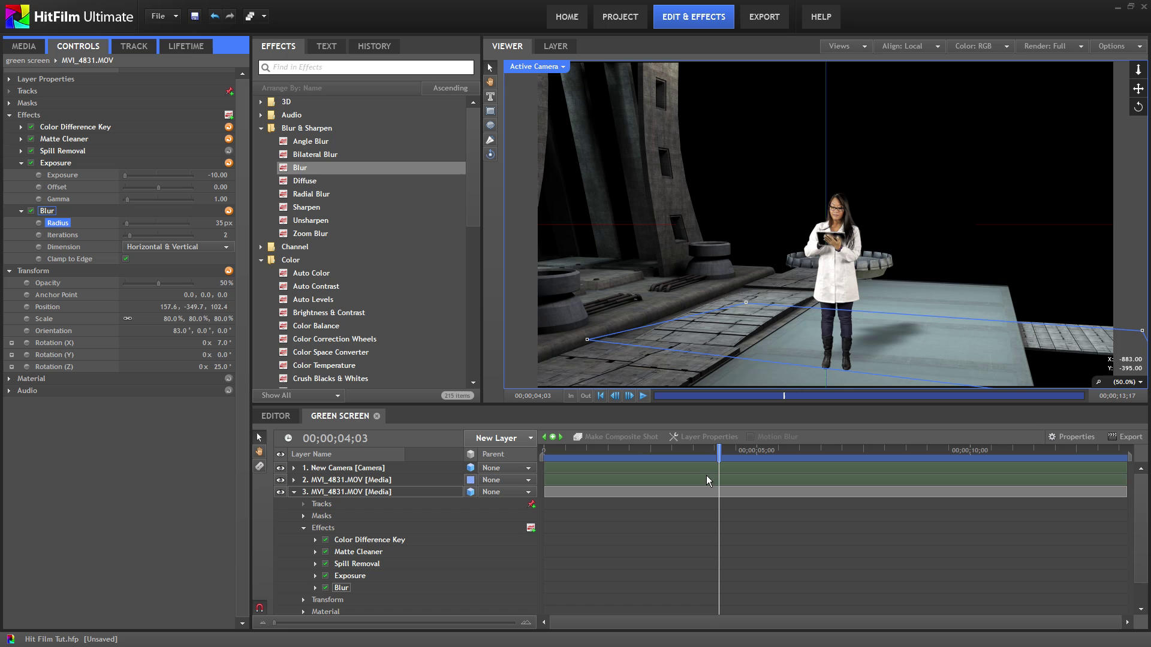
mouse_move(719, 453)
left_mouse_down()
mouse_move(617, 454)
mouse_move(874, 454)
mouse_move(735, 454)
left_mouse_up()
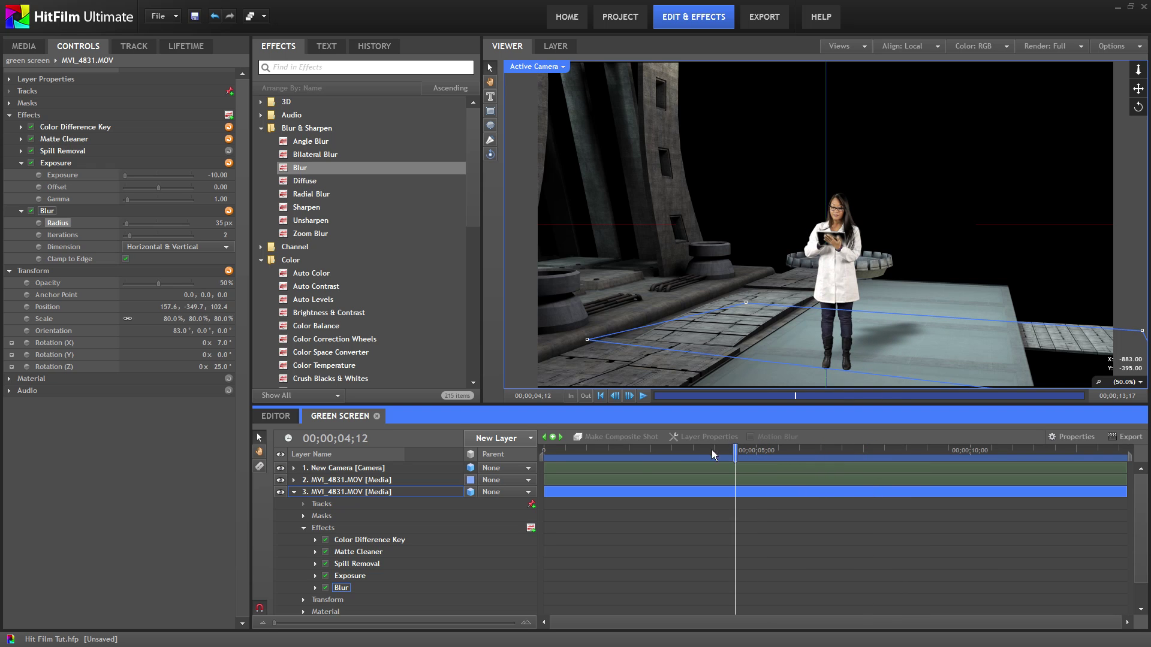
Save the project and add Levels Histogram to the actor with Input Black 0.08, Gamma 0.77
left_click(293, 491)
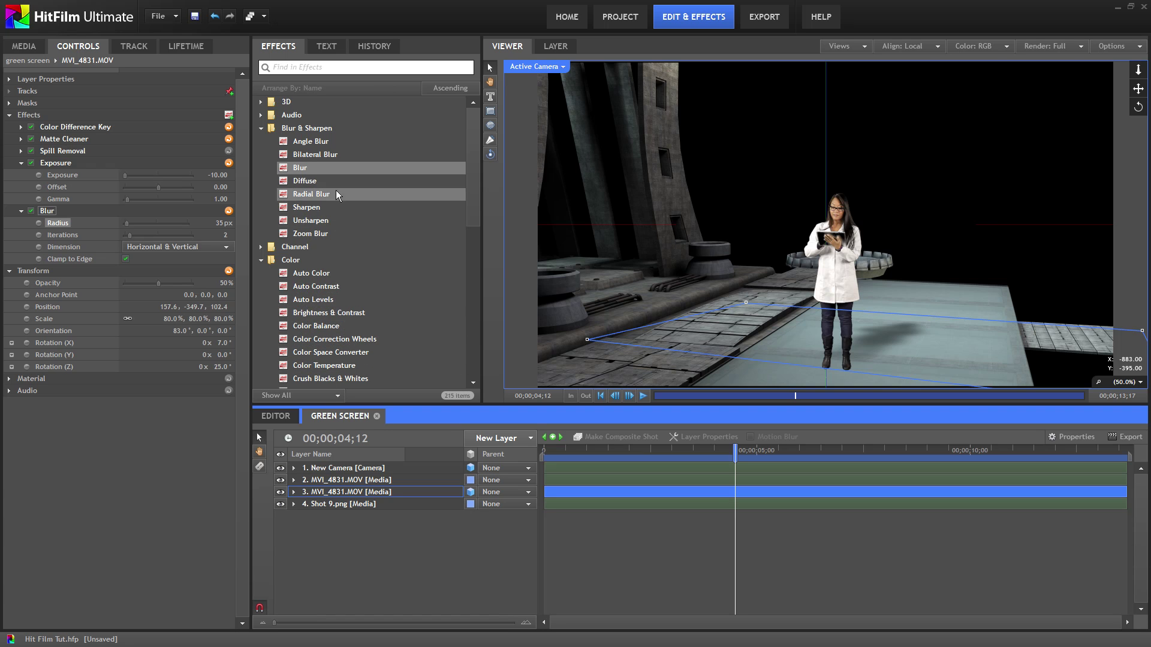
scroll(325, 304, "down", 2)
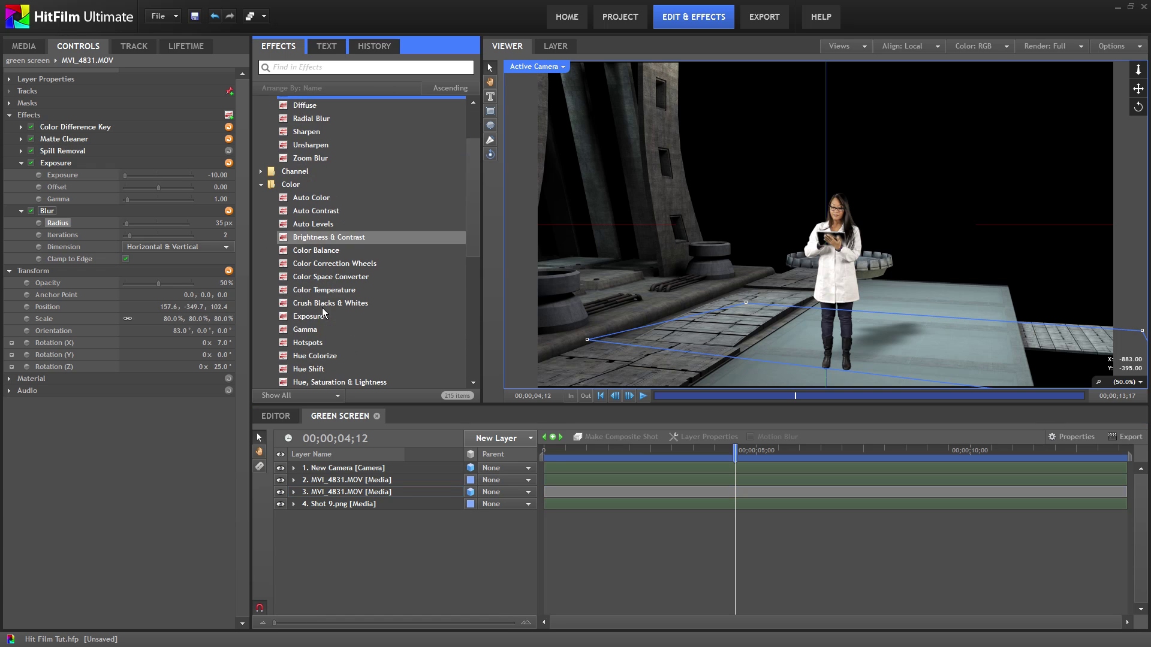
key("ctrl+s")
scroll(469, 221, "down", 3)
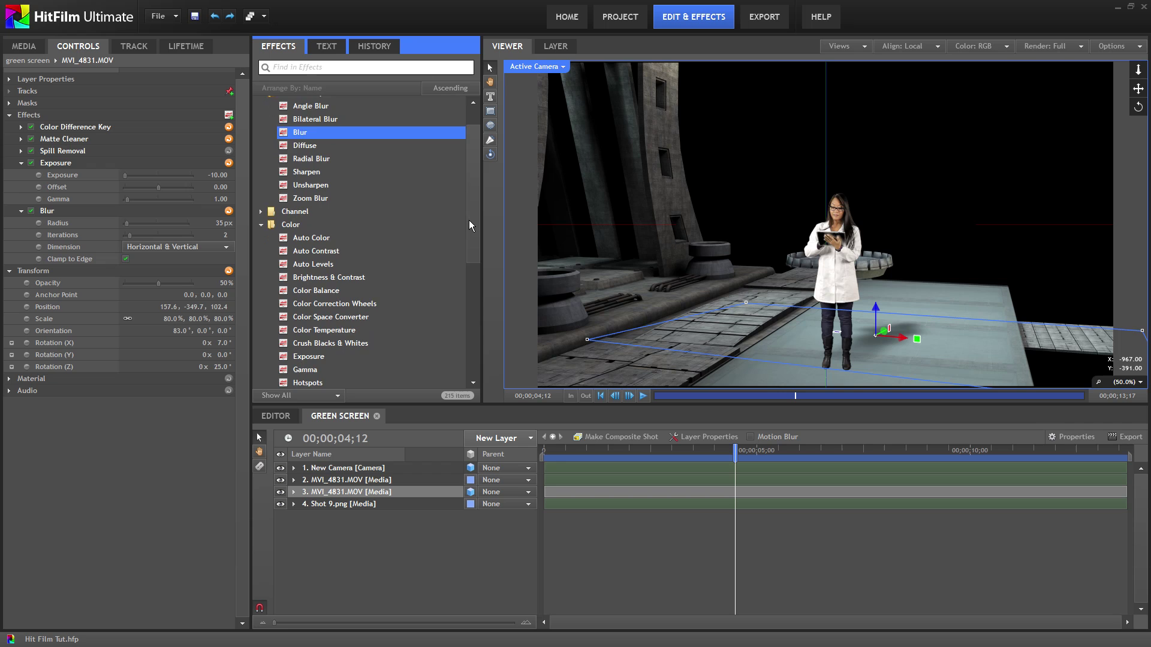
scroll(472, 236, "down", 2)
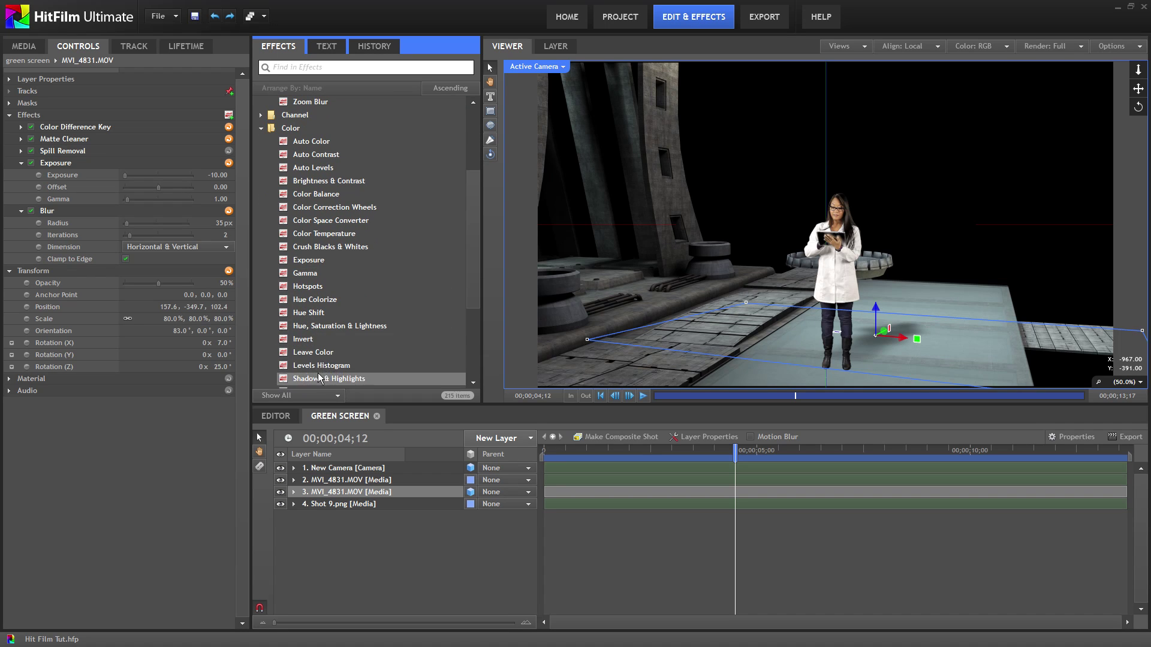
left_click_drag(309, 369, 345, 480)
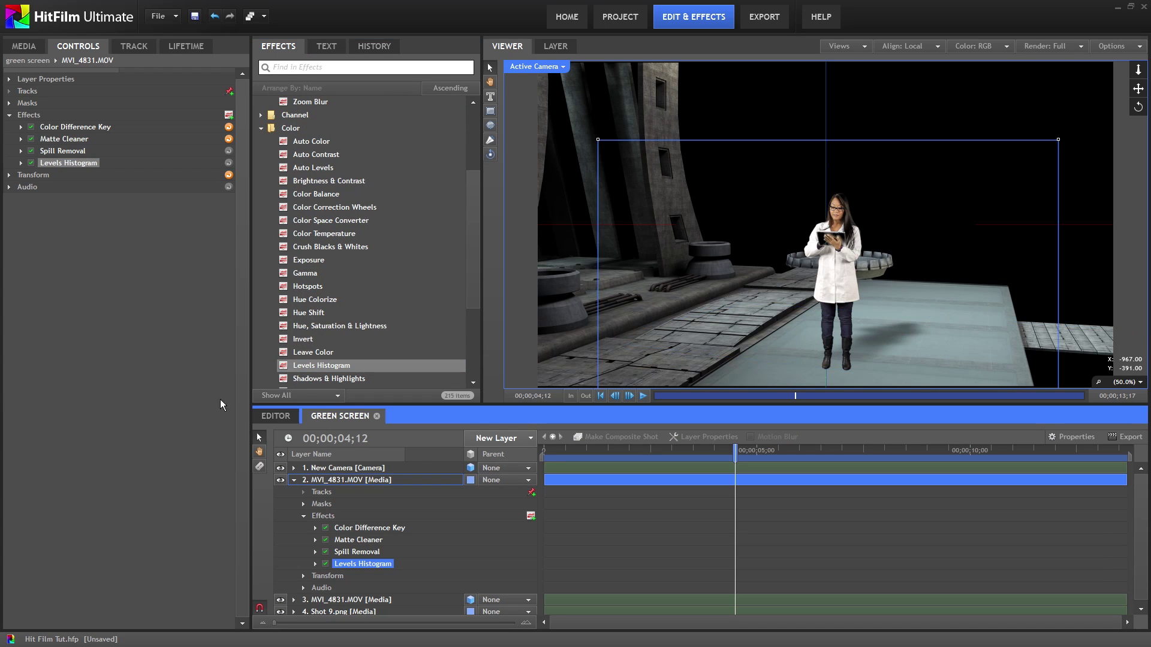
left_click(21, 164)
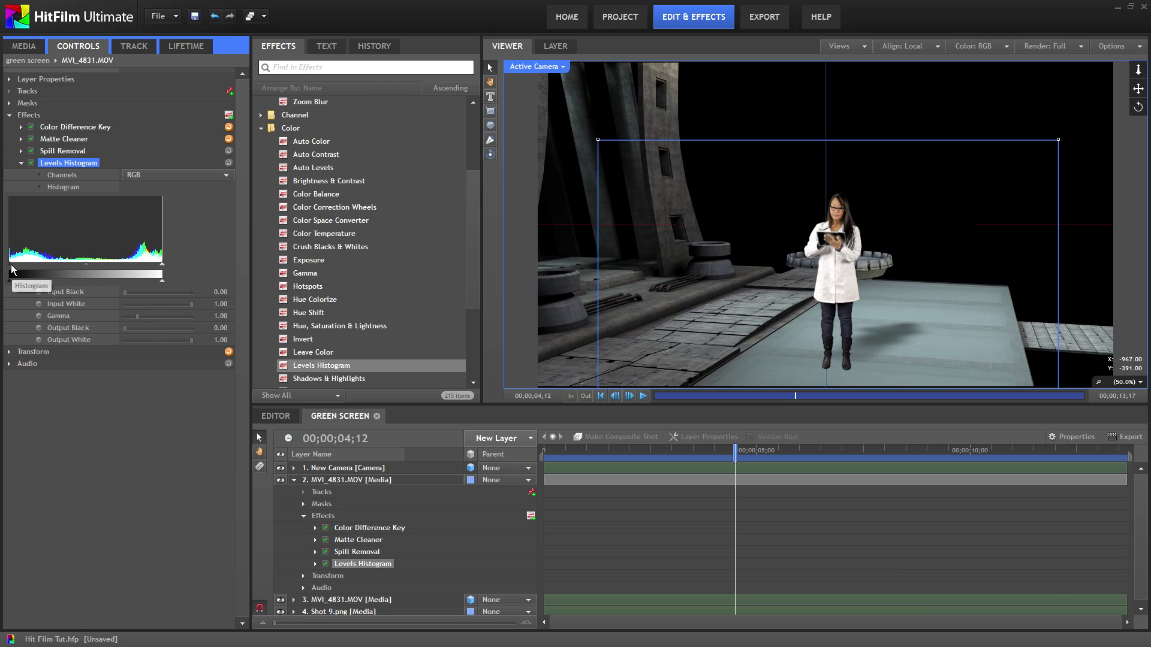
left_click_drag(10, 270, 18, 271)
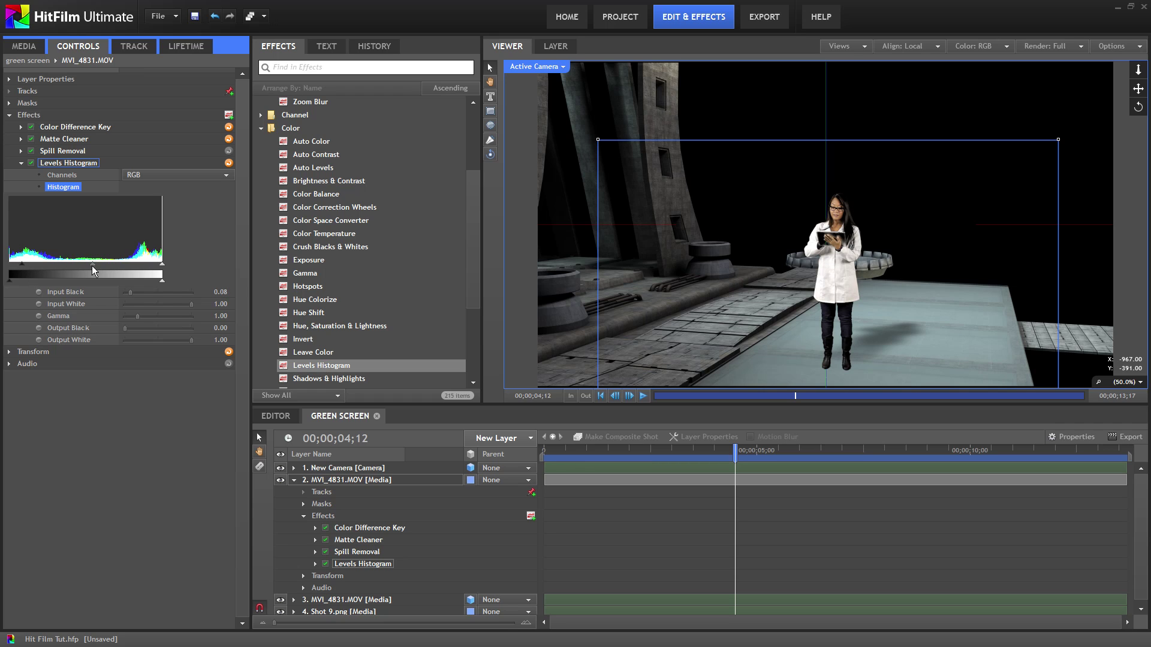
left_click_drag(100, 264, 100, 267)
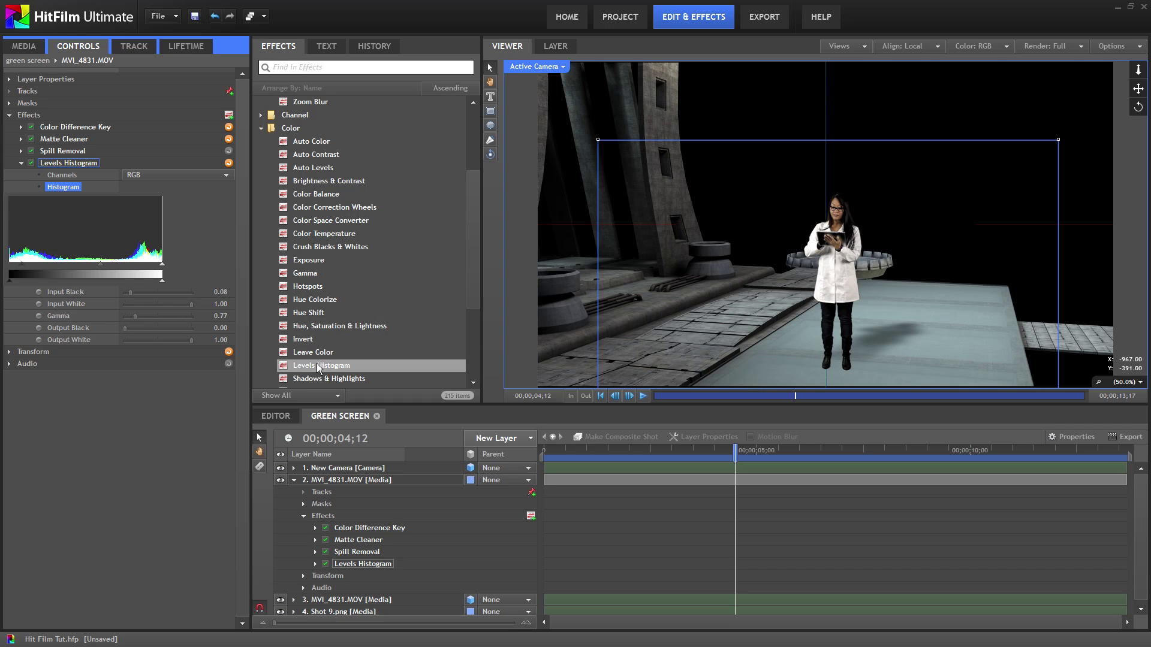
Add Levels Histogram to Shot 9.png with Input Black raised to 0.06
left_click_drag(315, 366, 326, 612)
left_click(21, 115)
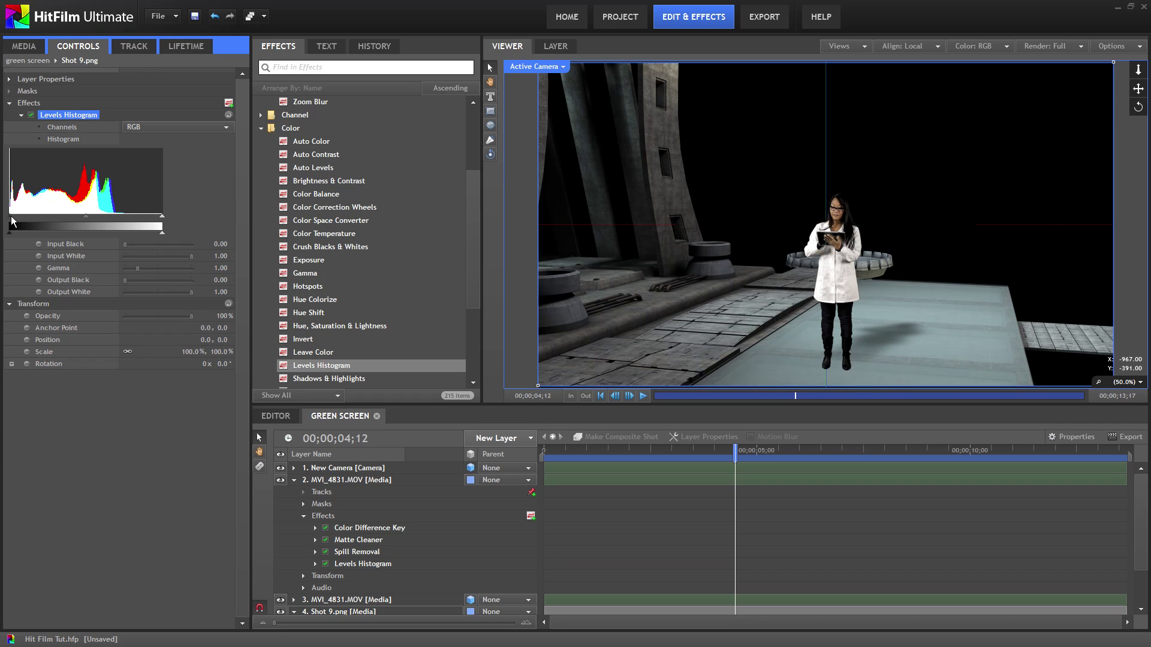
left_click_drag(11, 218, 19, 216)
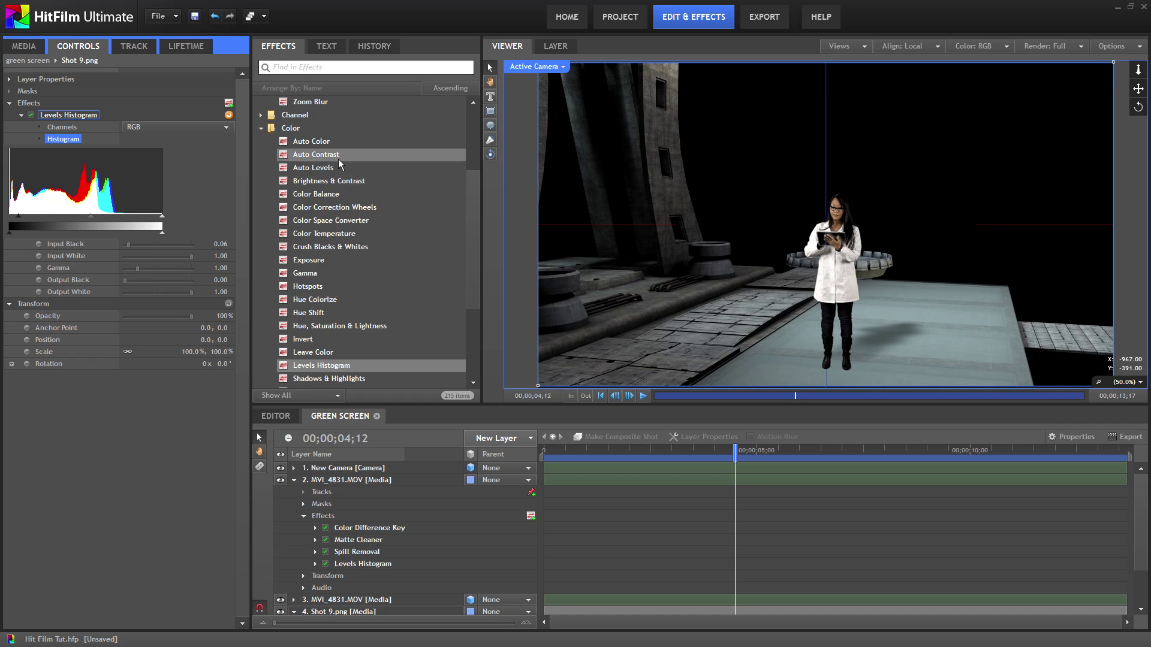
left_click(261, 129)
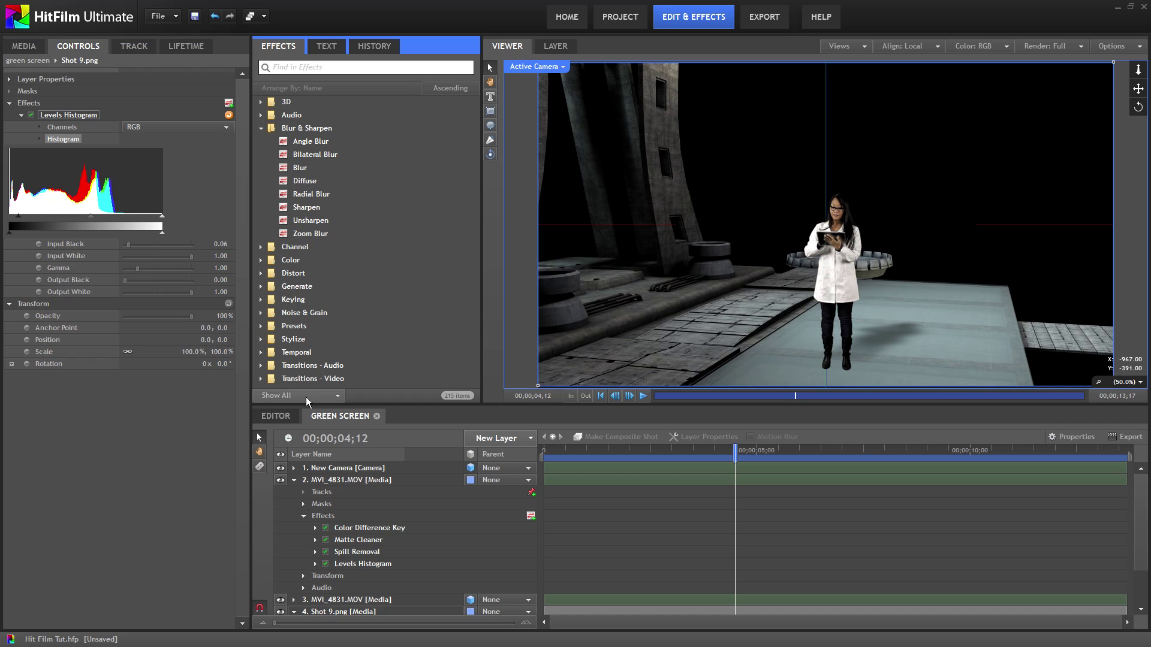
left_click(294, 480)
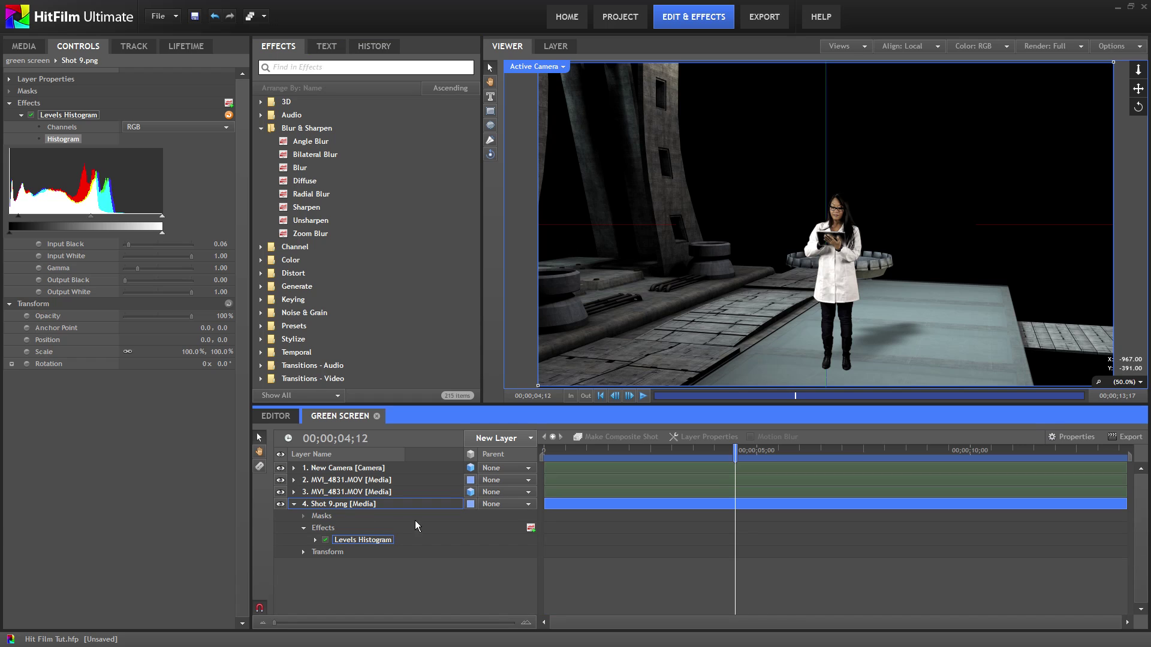
Add the Aurora Borealis particle preset to the composite
left_click(262, 326)
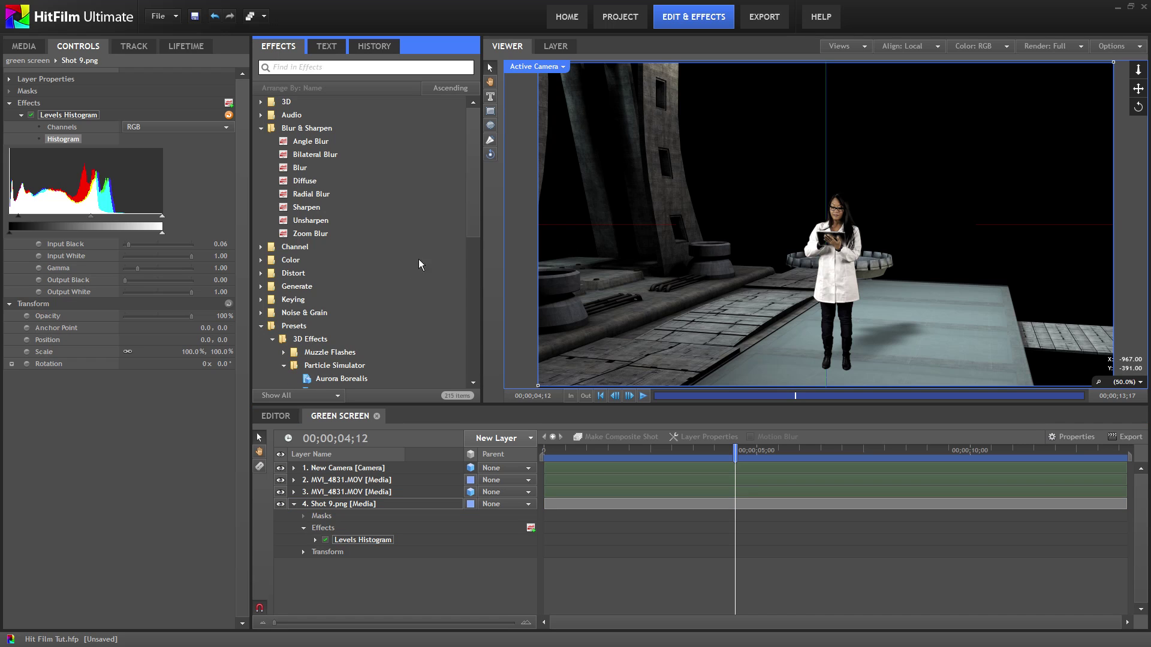
left_click_drag(473, 215, 476, 250)
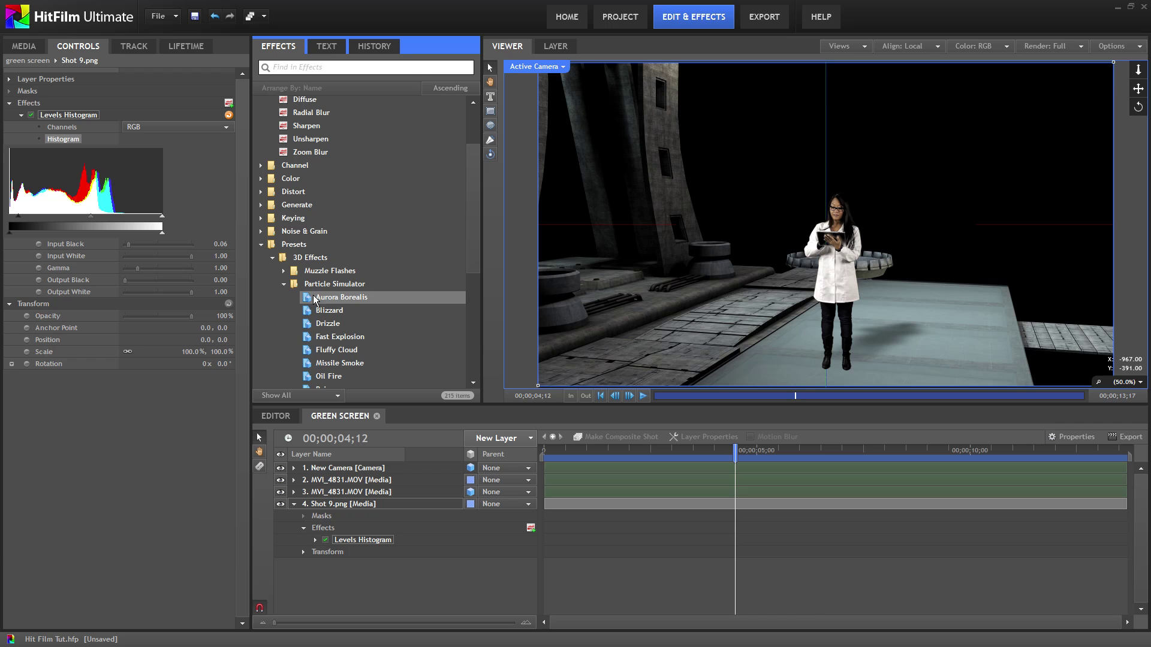
left_click_drag(310, 300, 332, 566)
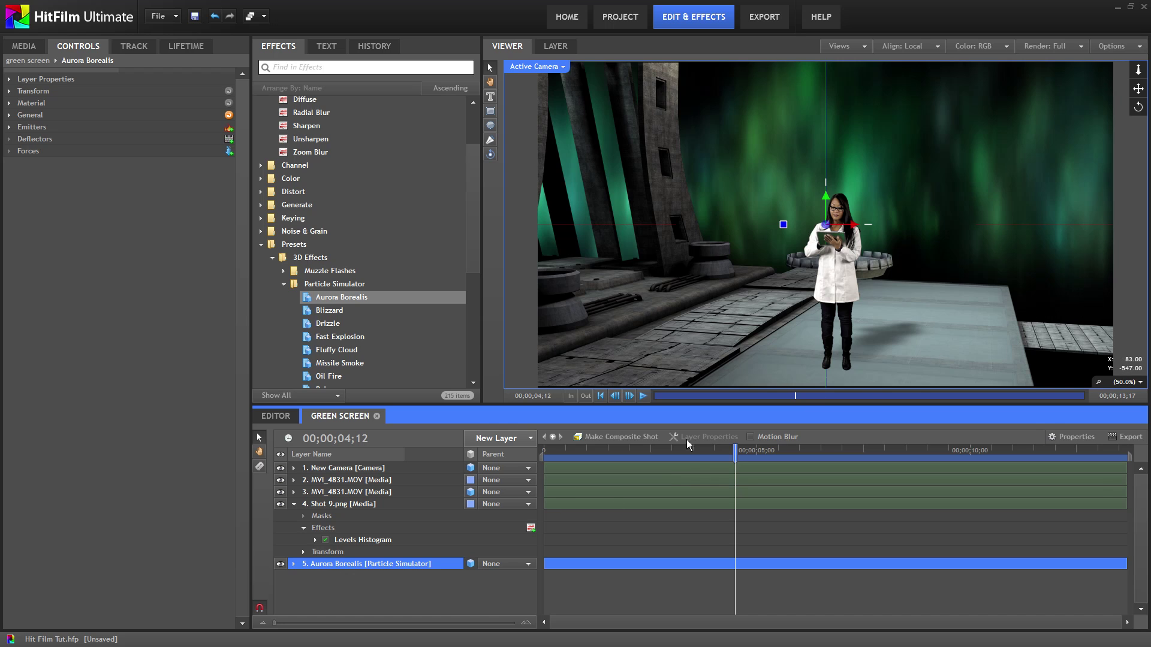
Duplicate the aurora layer and rotate the copy 176° on X
key("ctrl+d")
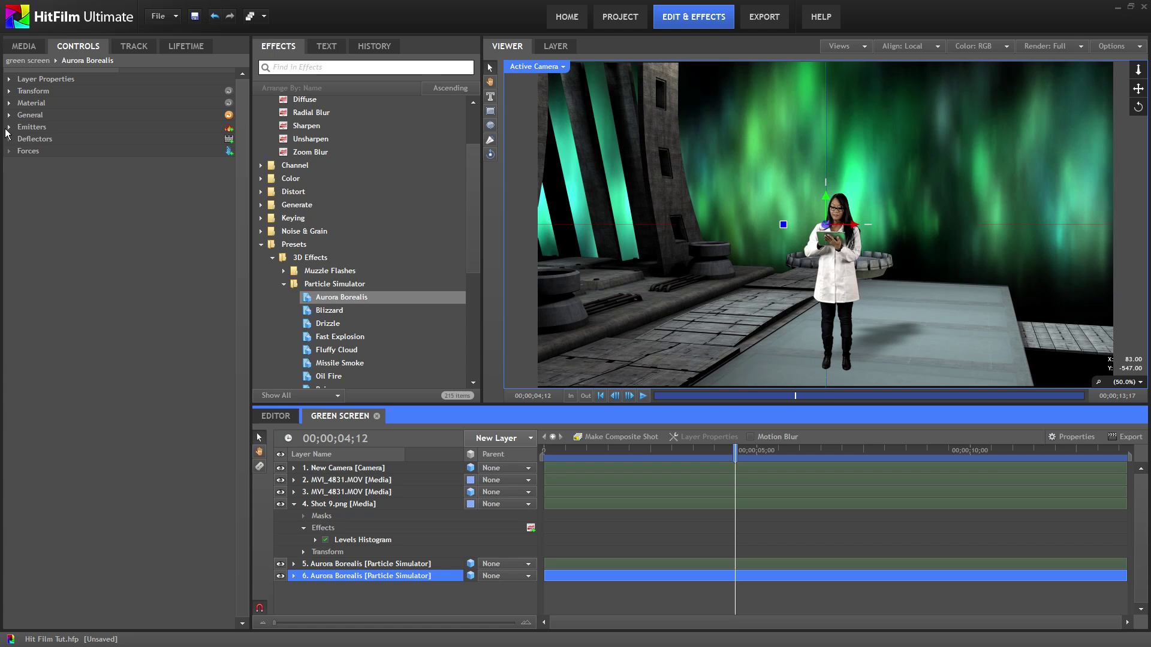
left_click(9, 91)
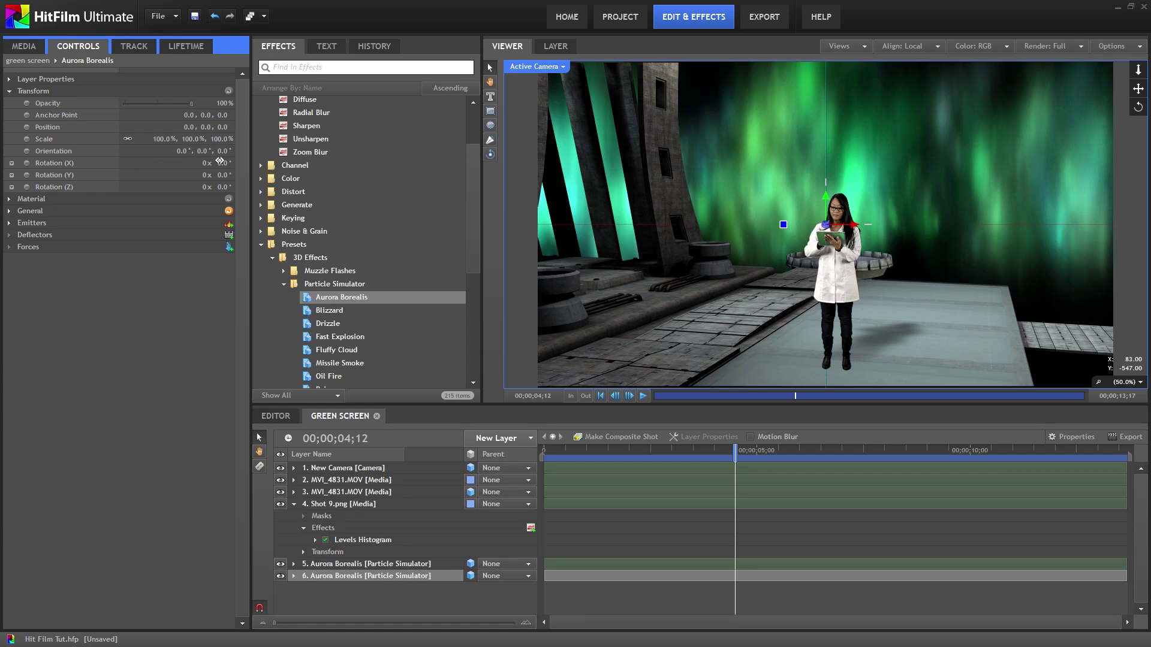
left_click_drag(220, 161, 348, 183)
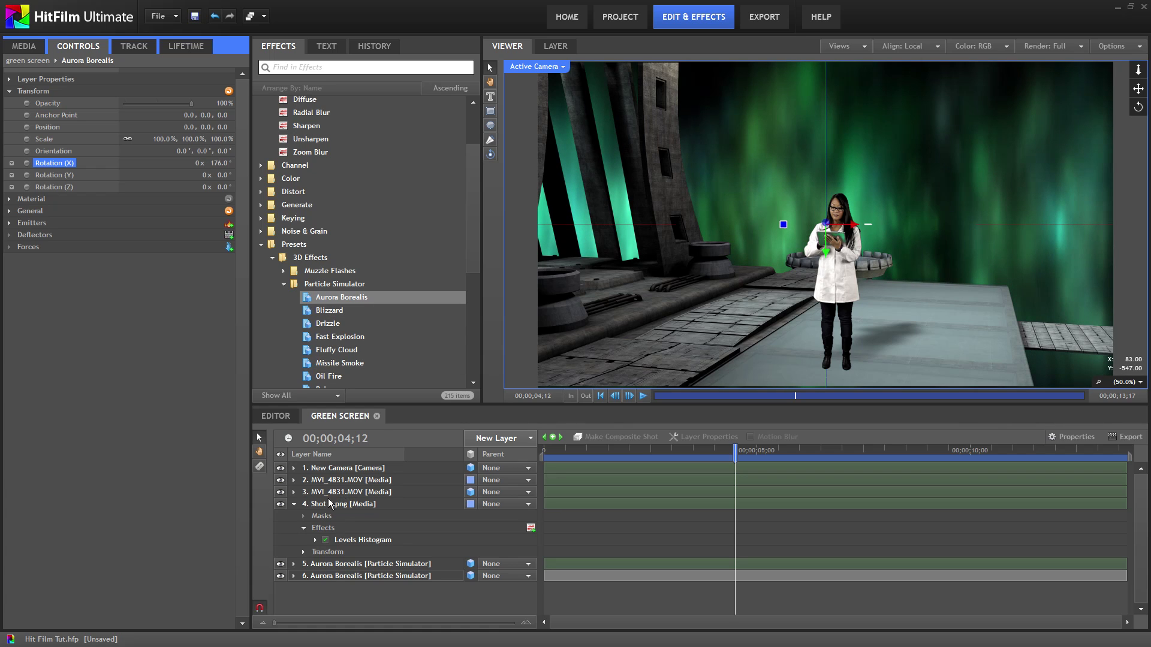
left_click(294, 505)
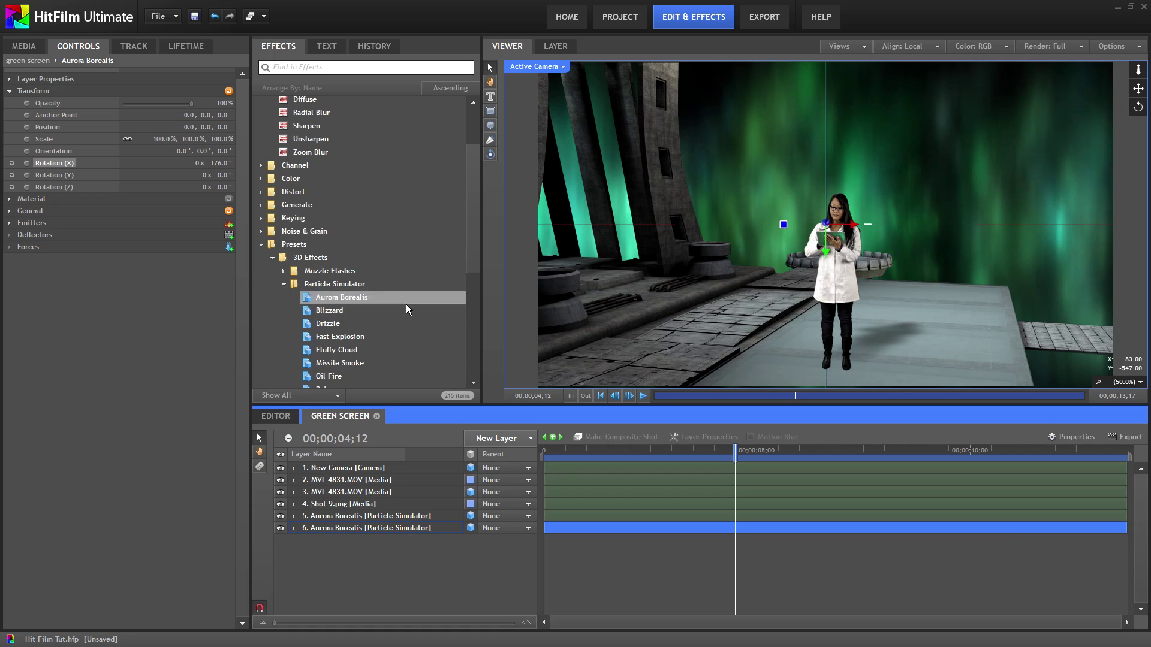
Add a new Grade layer to the composite
right_click(373, 559)
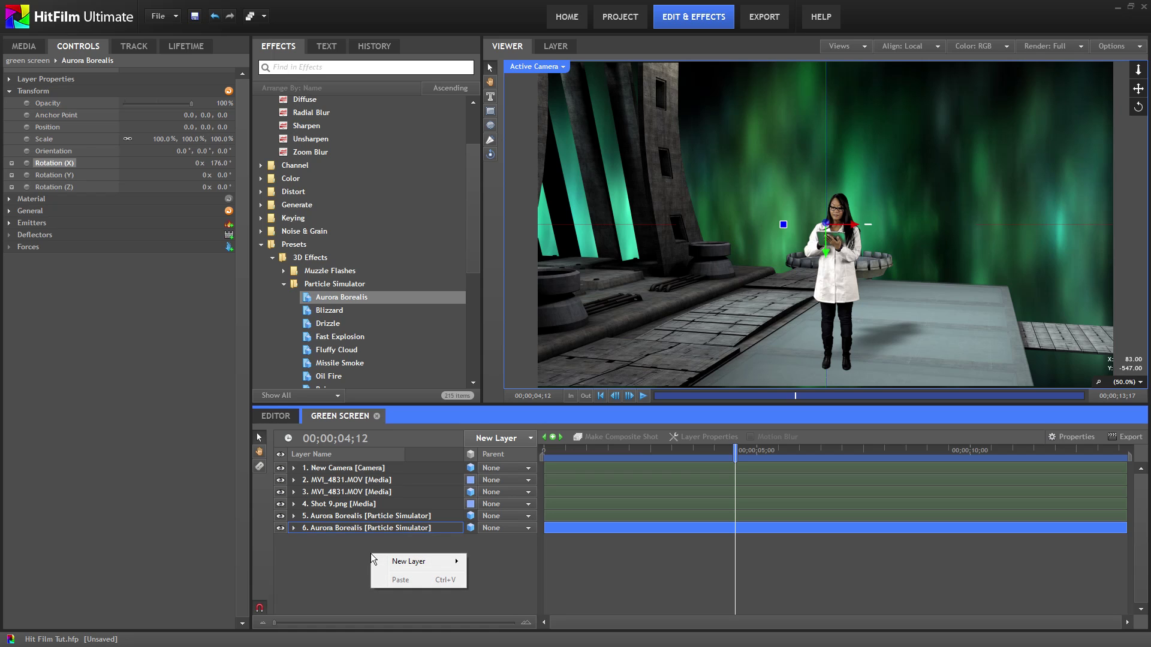
mouse_move(399, 565)
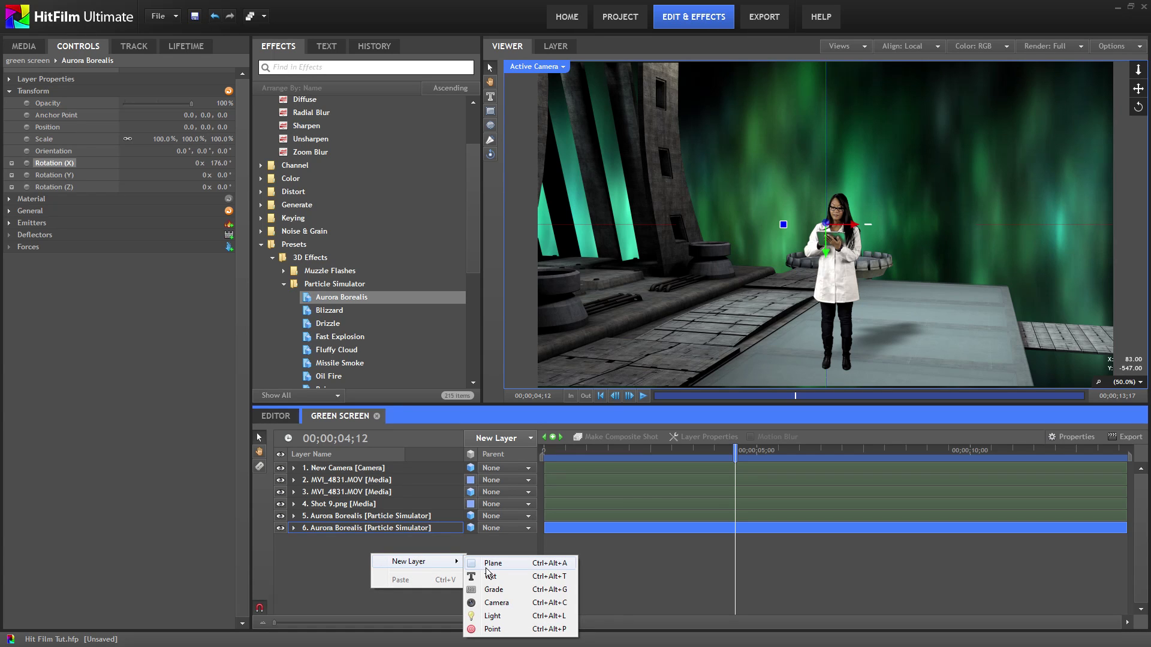
left_click(487, 590)
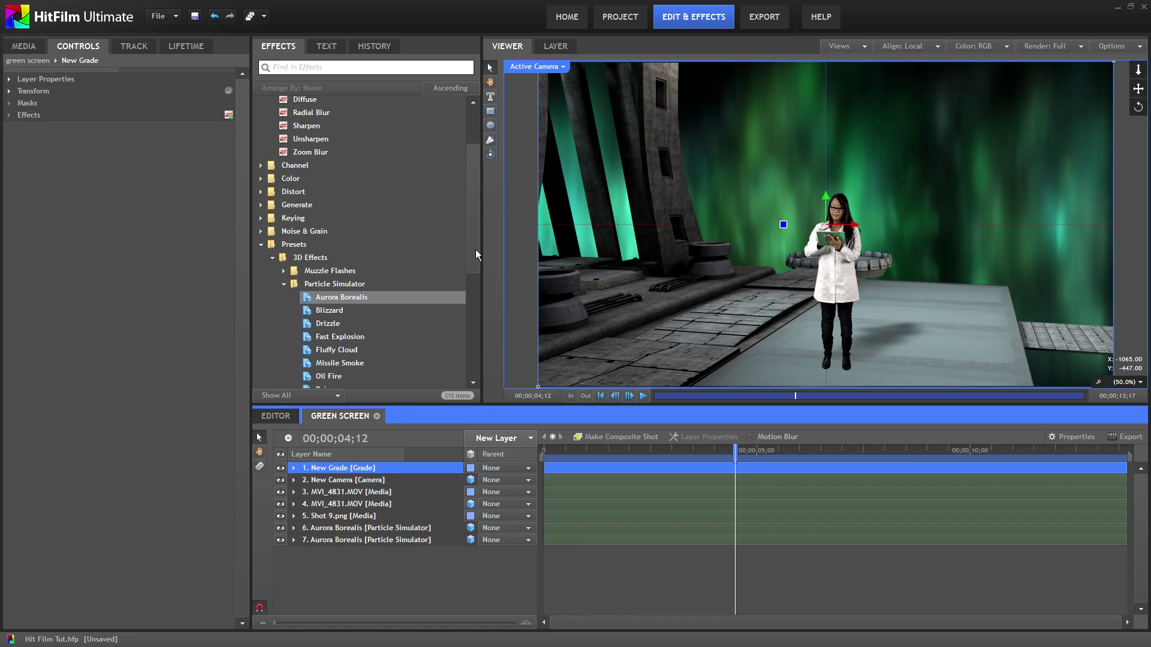
Apply the Film Looks > Matrix Wash preset to the New Grade layer
left_click_drag(476, 250, 473, 300)
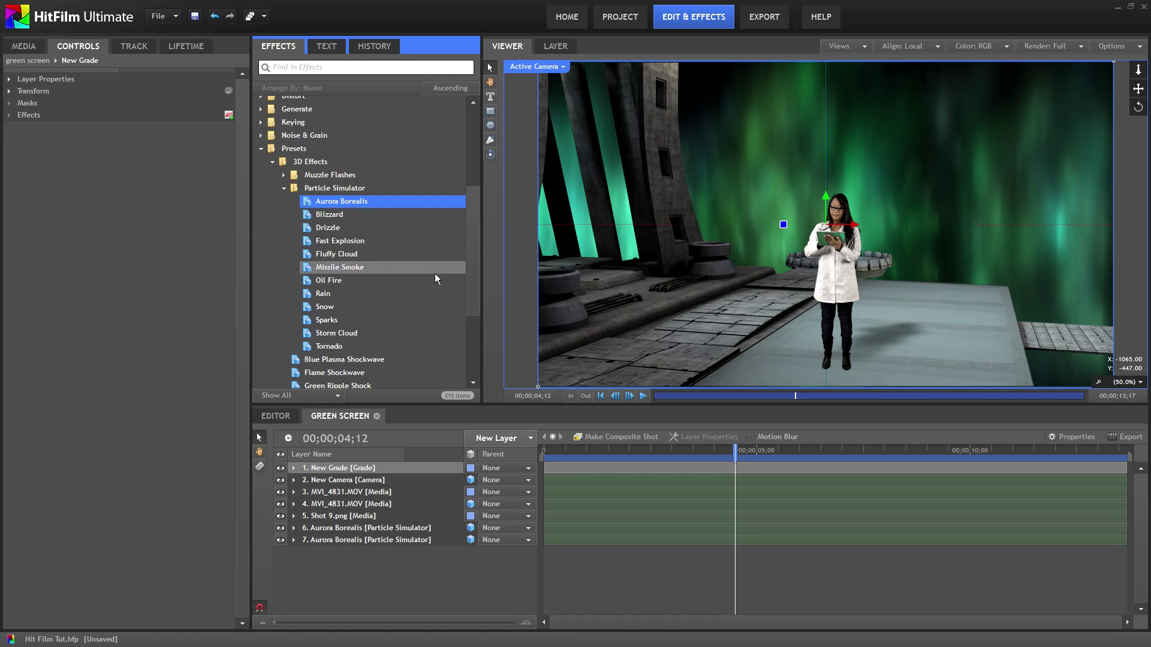
left_click(284, 188)
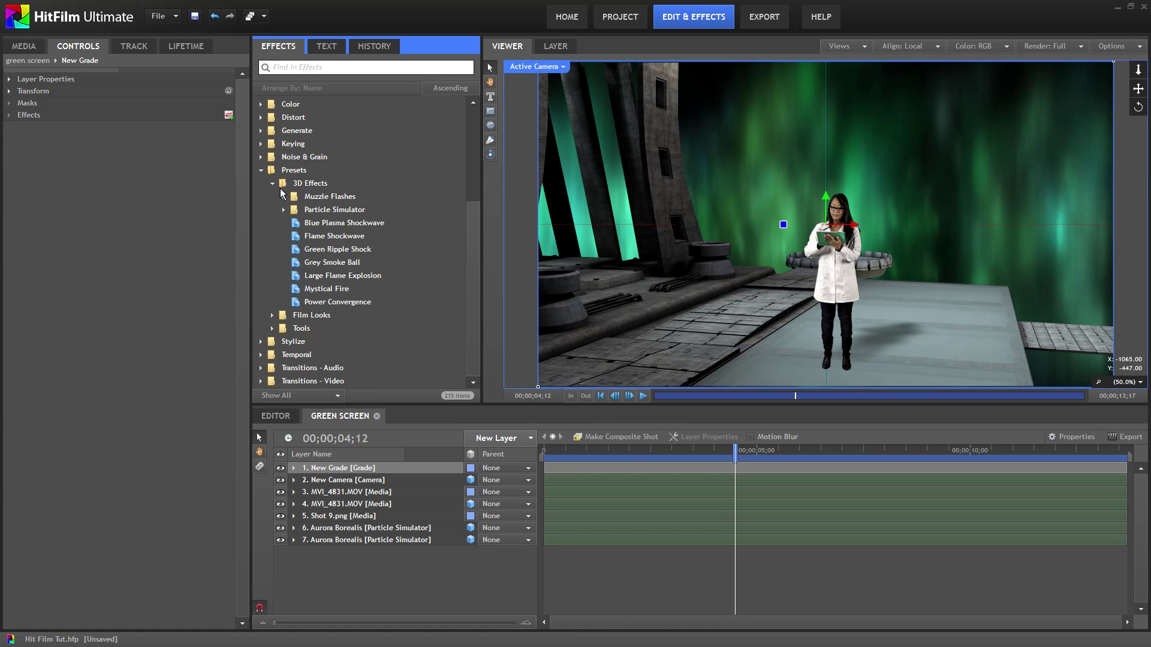
left_click(267, 314)
left_click_drag(473, 207, 471, 260)
left_click_drag(313, 358, 347, 468)
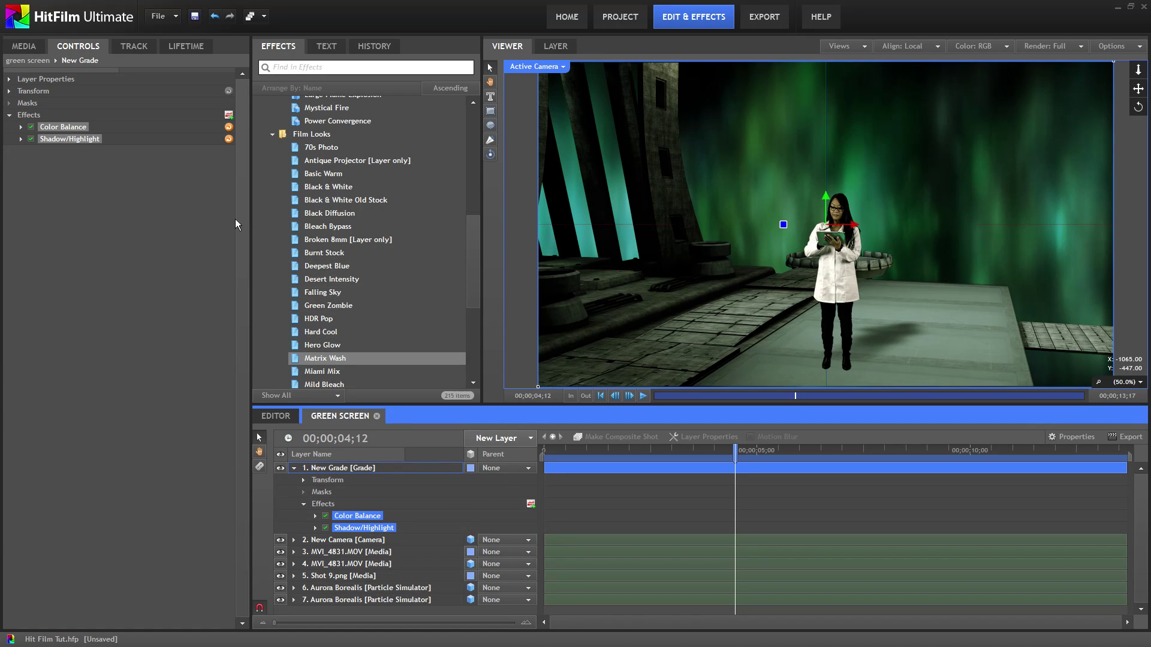
Set the New Grade layer's opacity to 70% and toggle its visibility off and on
left_click(9, 91)
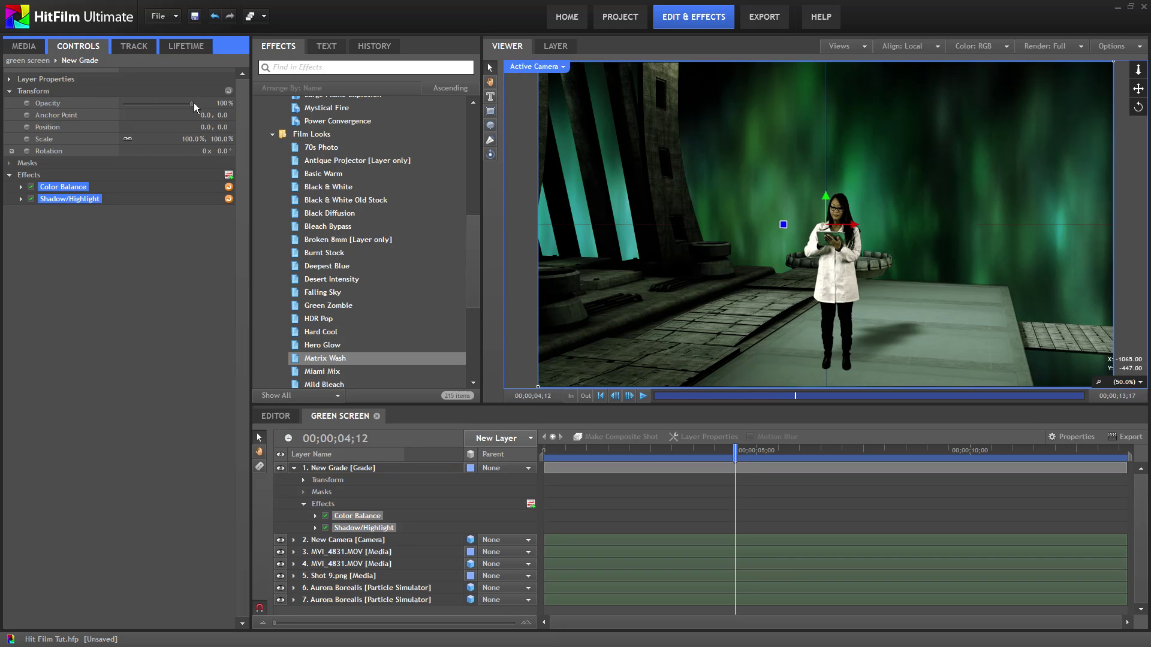
left_click_drag(192, 103, 188, 103)
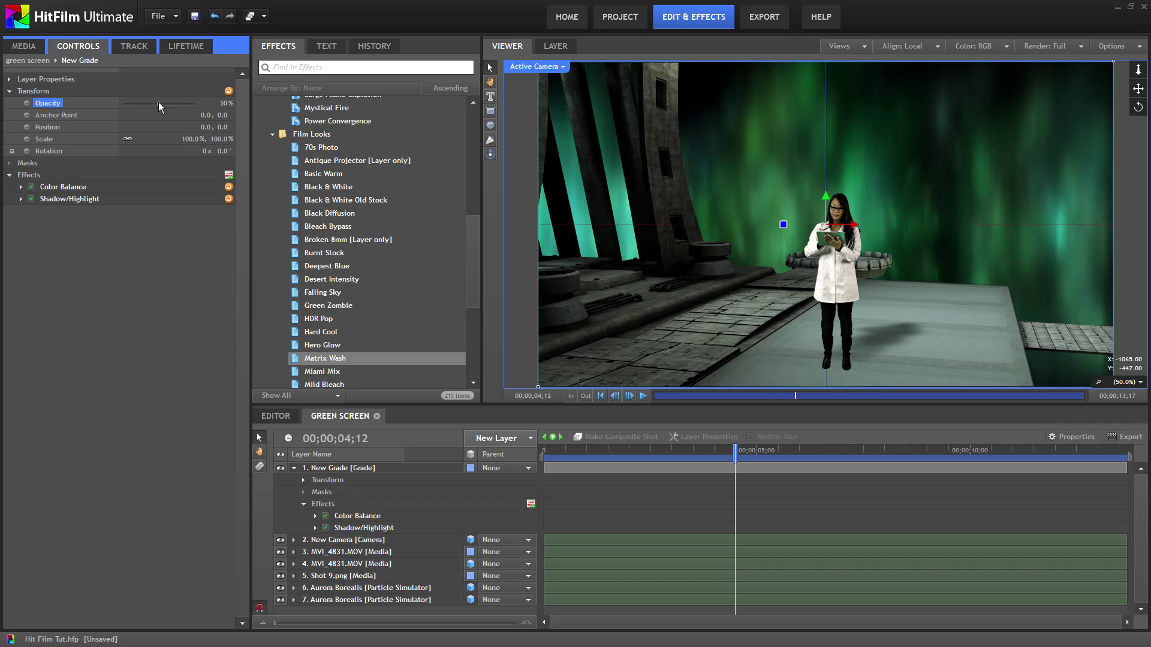
left_click(207, 102)
type("70")
key("Return")
left_click(280, 468)
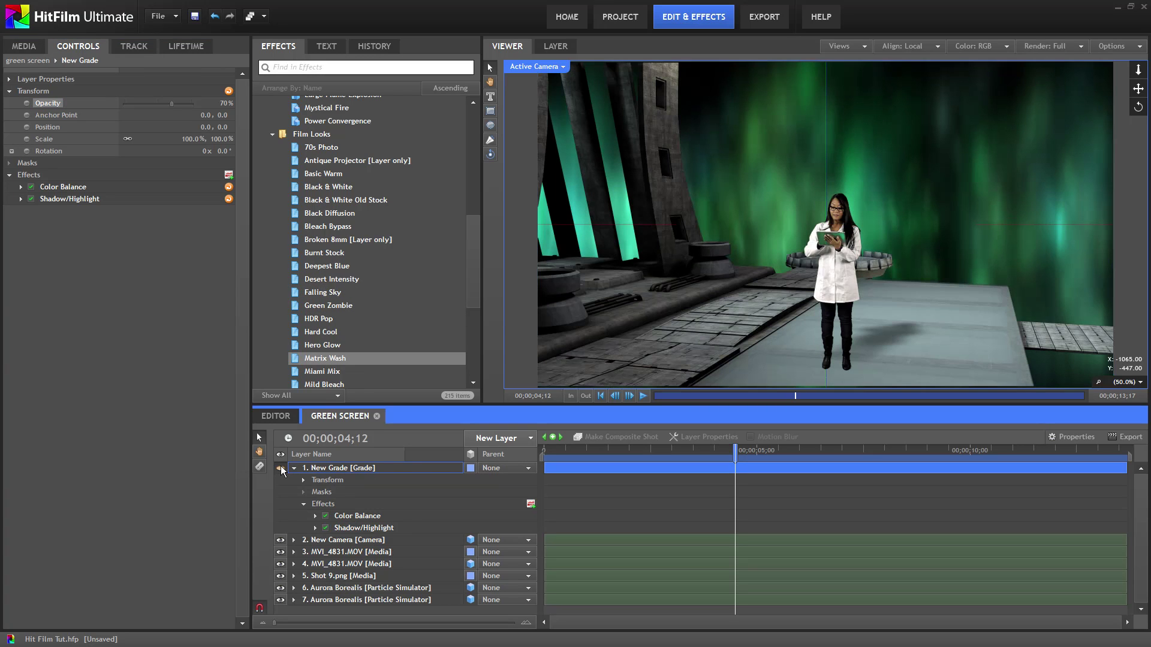
left_click(280, 468)
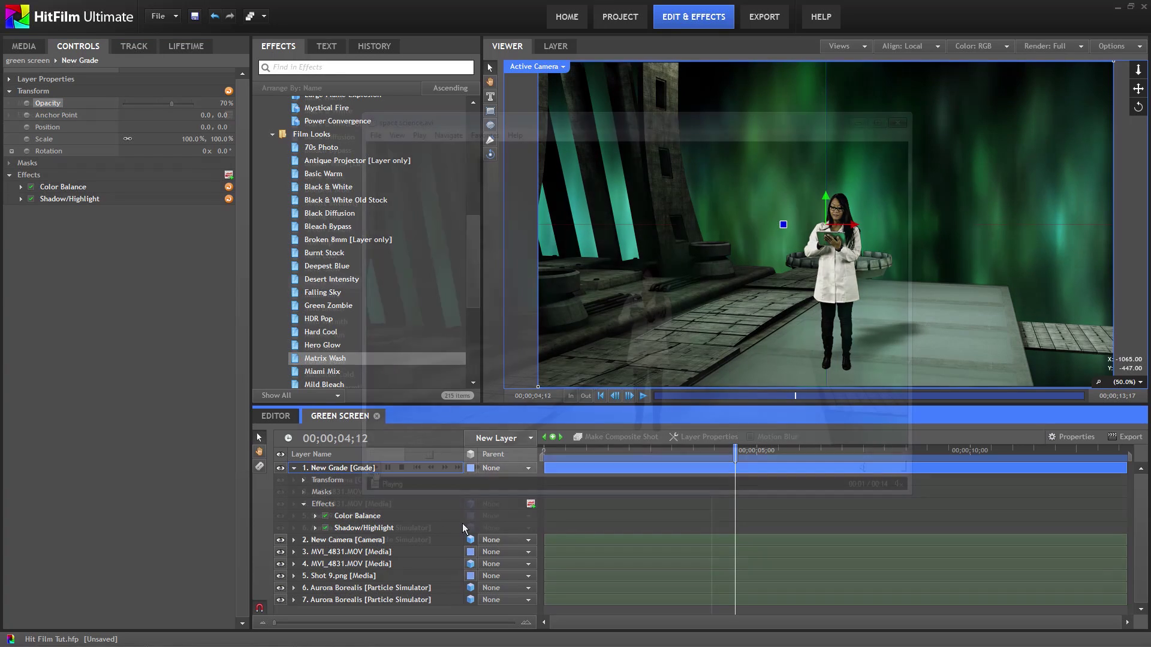